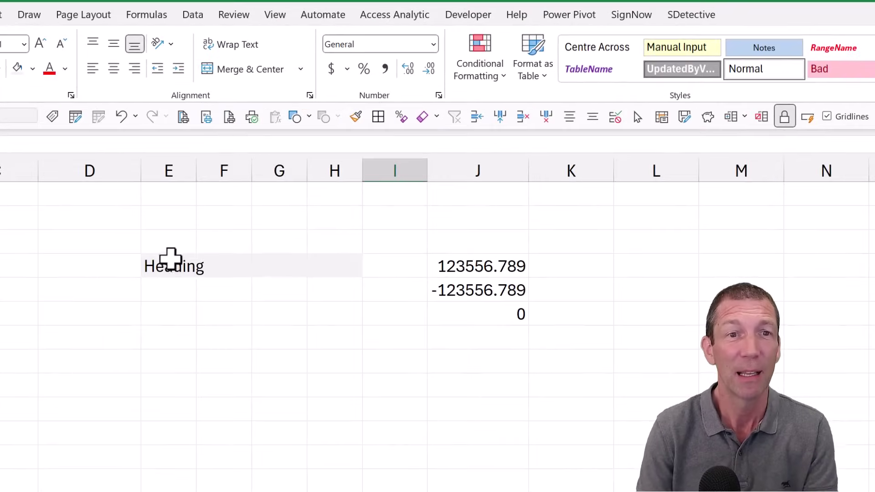
Centre 'Heading' across E4:H4 with the Centre Across cell style instead of merging.
{"action": "left_click_drag", "start_coordinate": [171, 259], "coordinate": [332, 265]}
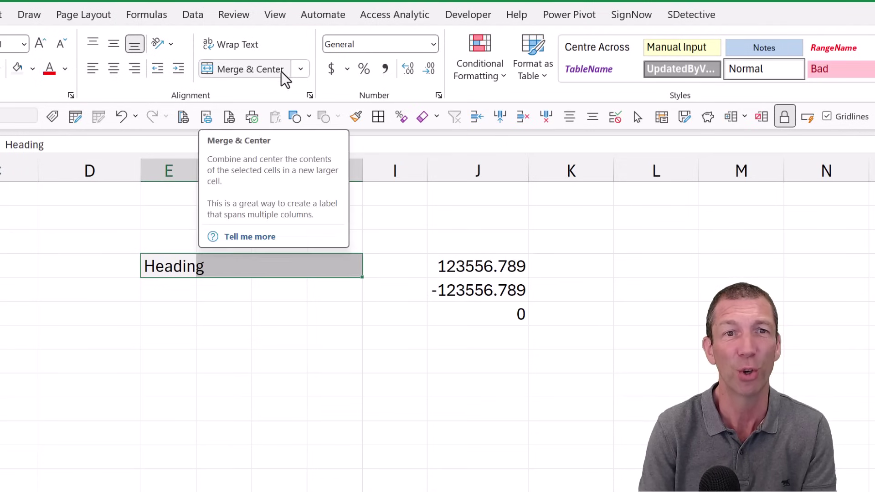
{"action": "left_click", "coordinate": [301, 69]}
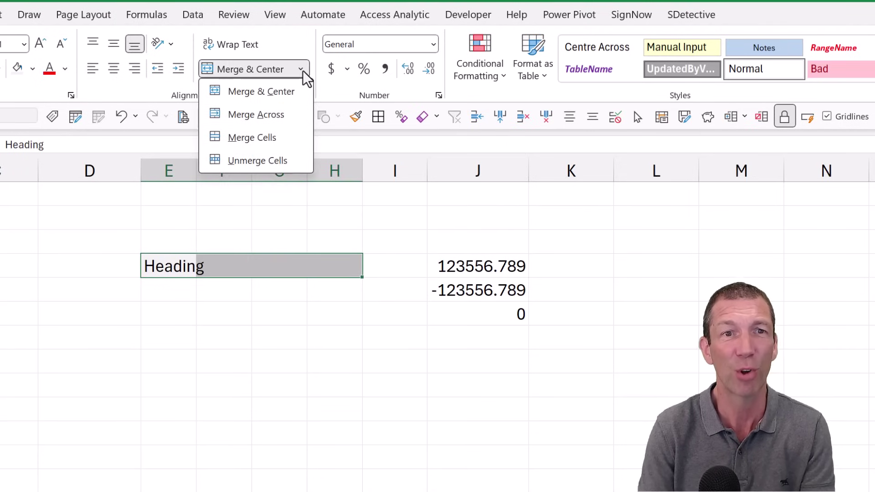
{"action": "left_click", "coordinate": [301, 71]}
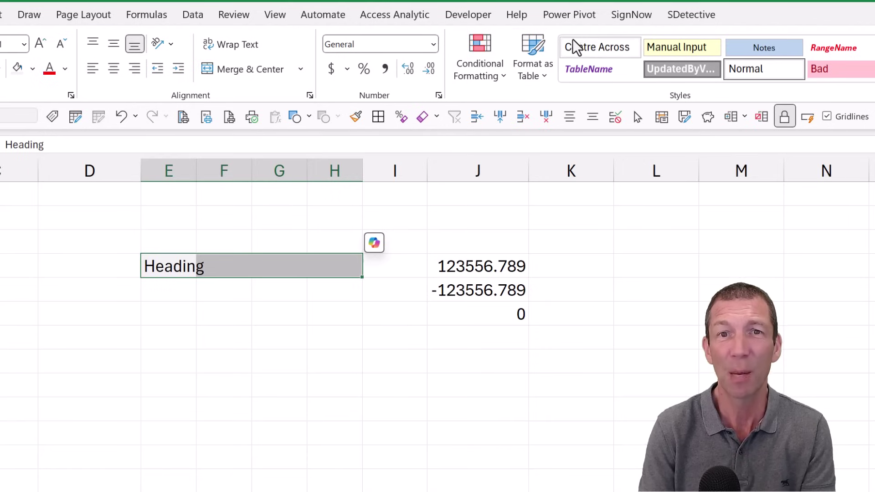
{"action": "left_click", "coordinate": [592, 49]}
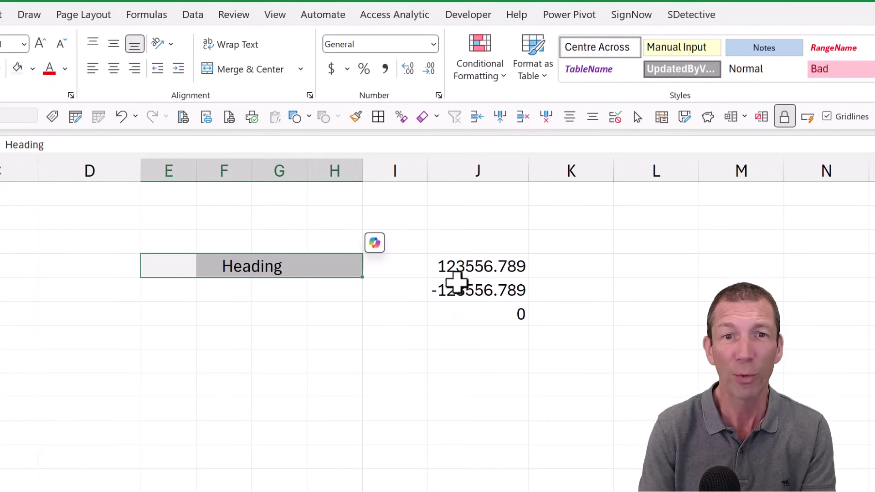
{"action": "left_click_drag", "start_coordinate": [456, 268], "coordinate": [463, 312]}
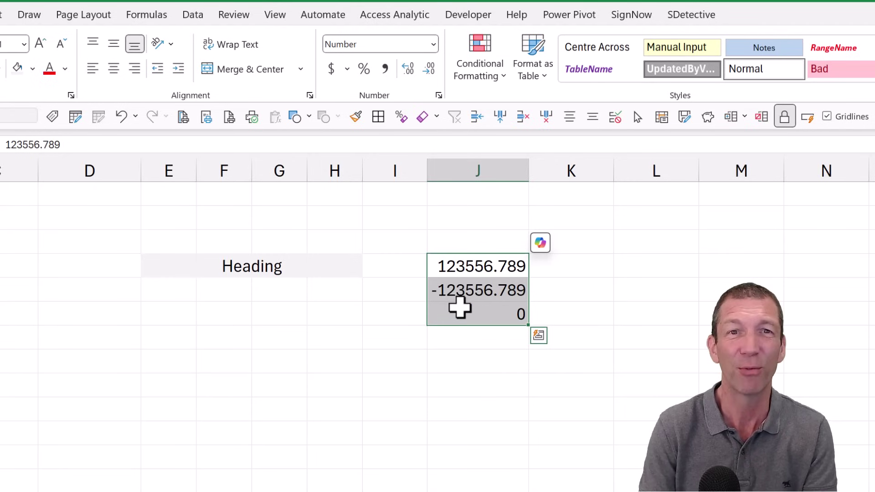
Apply Comma style to the column J numbers and view the table styles, including WynsFave.
{"action": "left_click", "coordinate": [386, 70]}
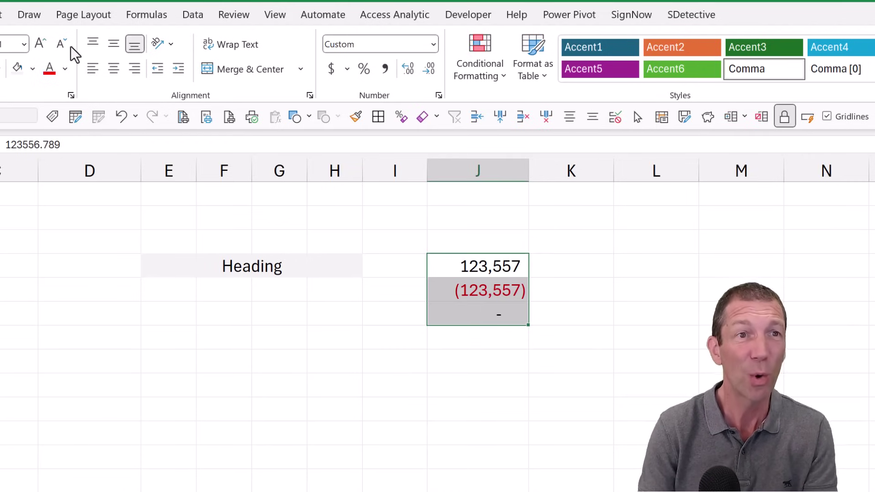
{"action": "left_click", "coordinate": [548, 73]}
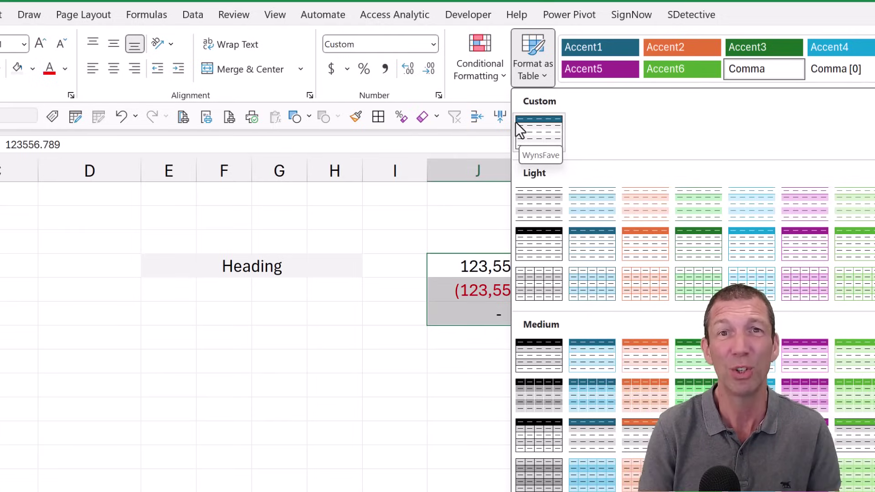
Close the Format as Table gallery to return to the worksheet.
{"action": "left_click", "coordinate": [365, 278]}
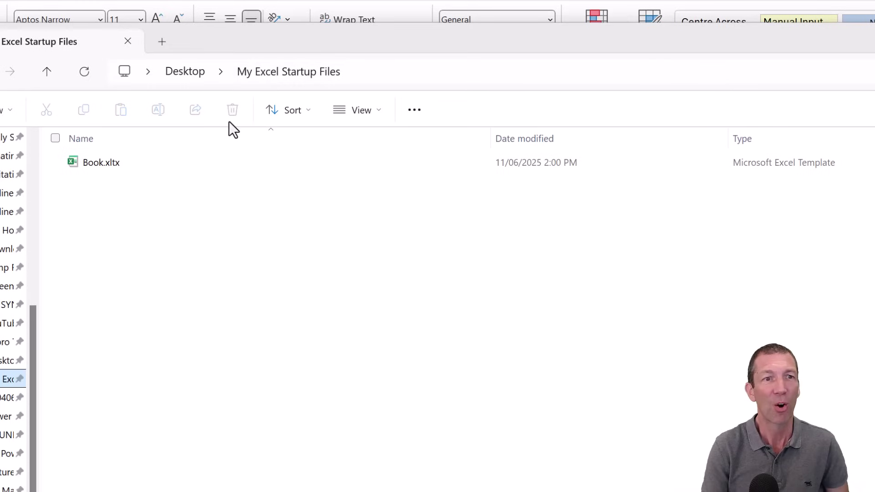
Close the My Excel Startup Files window with Alt+F4.
{"action": "mouse_move", "coordinate": [128, 178]}
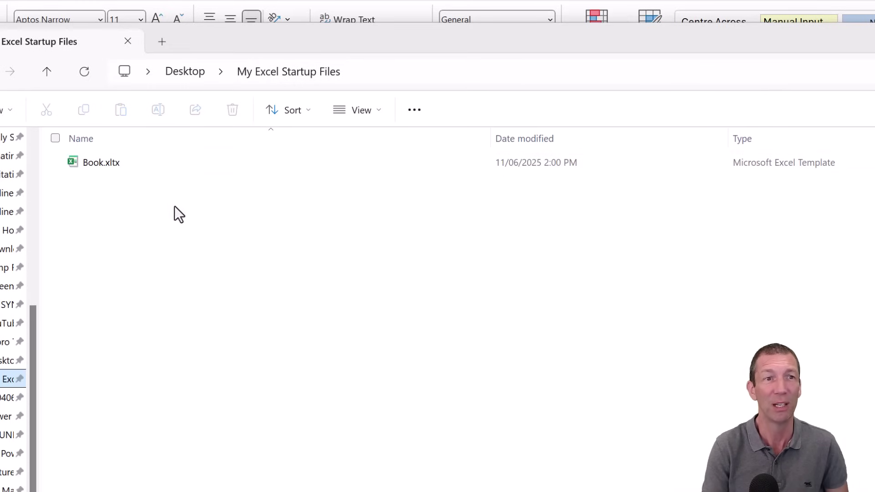
{"action": "key", "text": "alt+F4"}
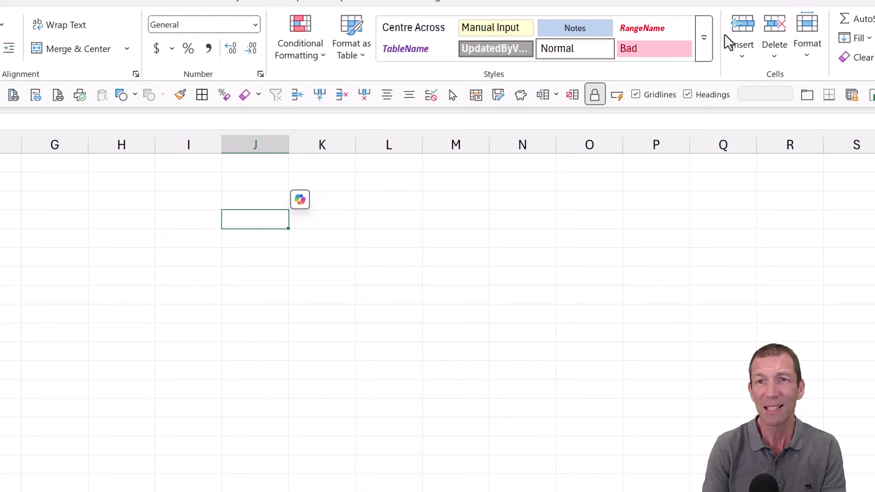
Start a new cell style named 'Centre' that includes only the Alignment attribute.
{"action": "left_click", "coordinate": [707, 38]}
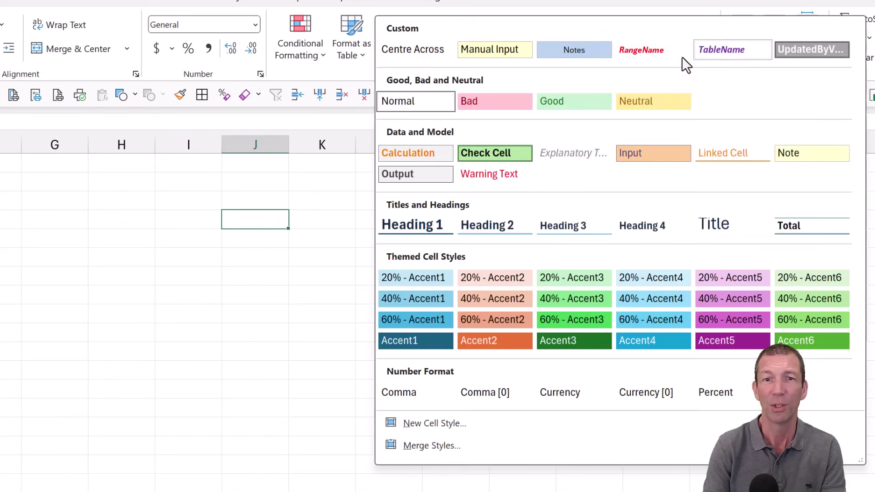
{"action": "left_click", "coordinate": [430, 424]}
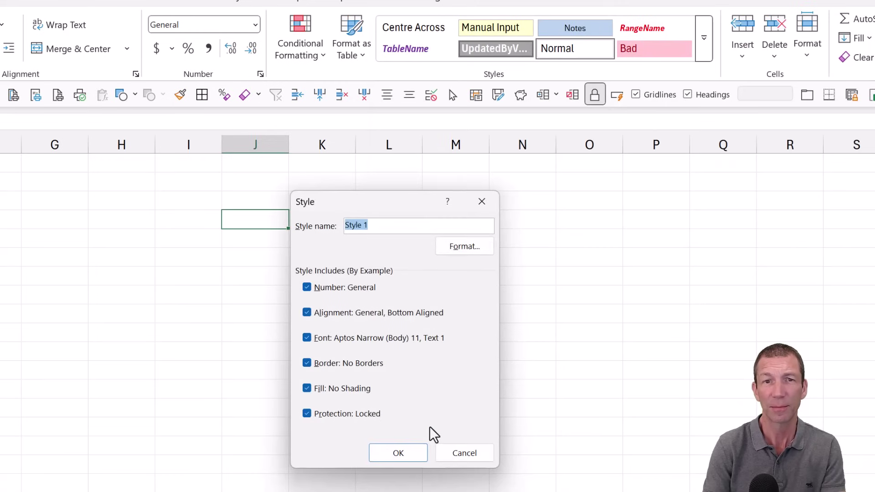
{"action": "type", "text": "Cetrew"}
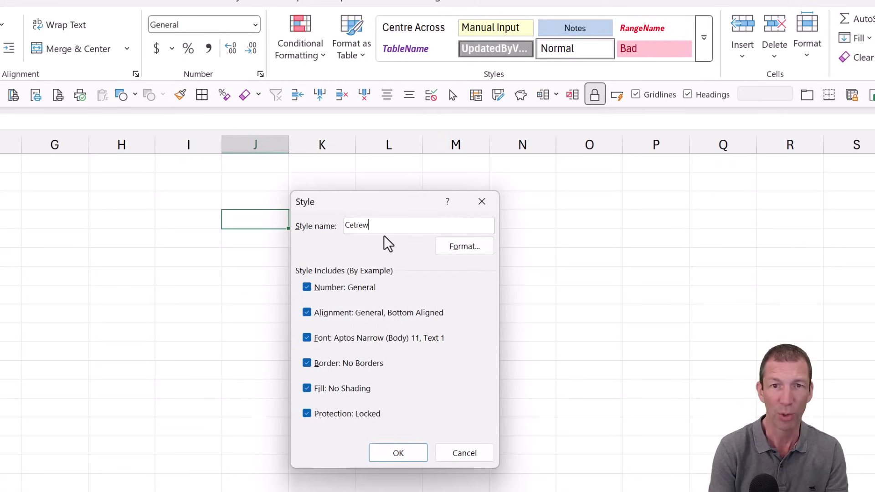
{"action": "type", "text": "r"}
{"action": "key", "text": "BackSpace"}
{"action": "key", "text": "BackSpace"}
{"action": "type", "text": "ntre"}
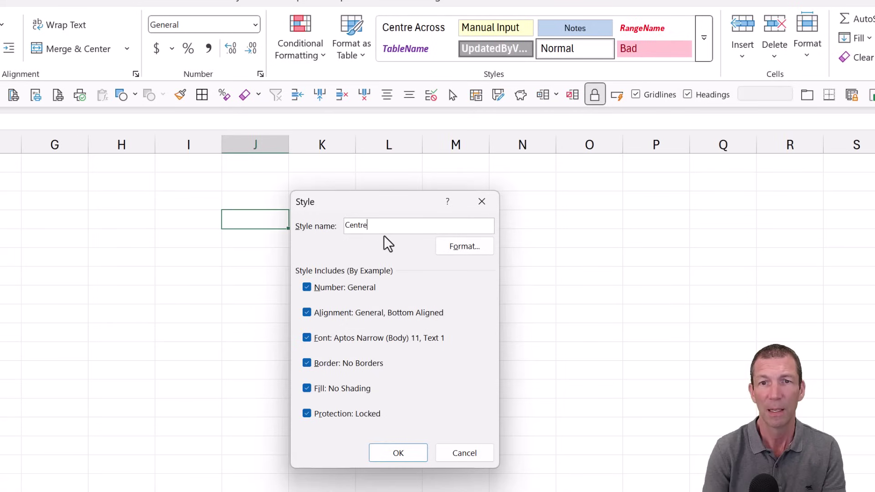
{"action": "left_click", "coordinate": [307, 288]}
{"action": "left_click", "coordinate": [310, 338]}
{"action": "left_click", "coordinate": [310, 363]}
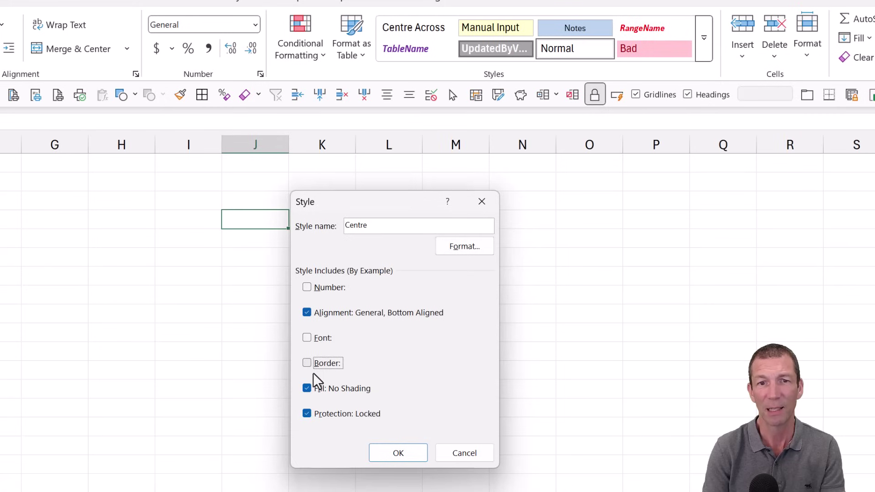
{"action": "left_click", "coordinate": [319, 389]}
{"action": "left_click", "coordinate": [321, 414]}
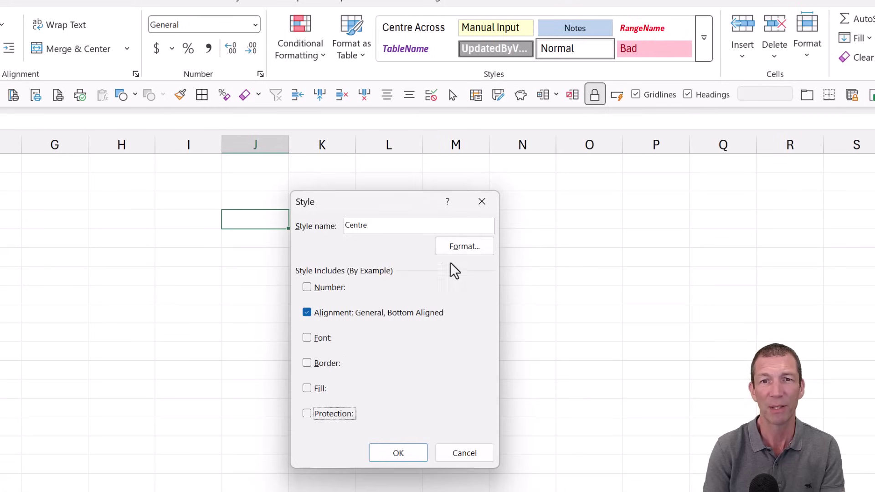
Set the style's horizontal alignment to Center Across Selection and save it.
{"action": "left_click", "coordinate": [480, 254]}
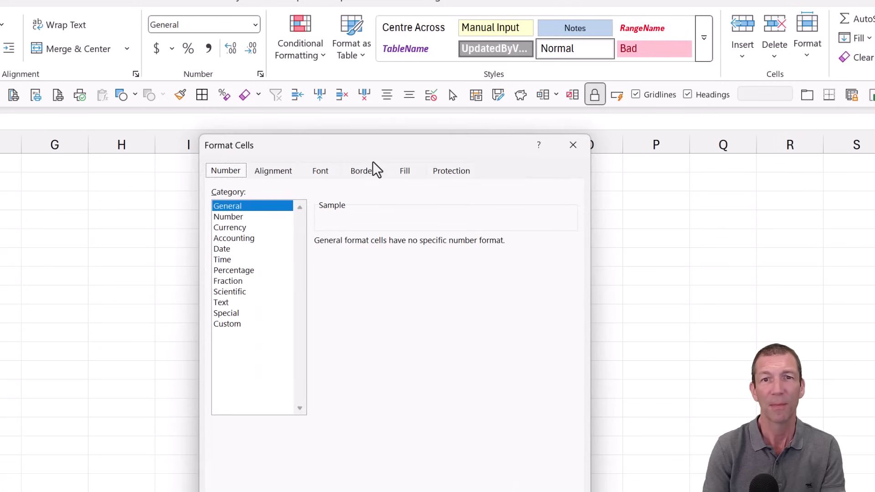
{"action": "left_click", "coordinate": [284, 176]}
{"action": "left_click", "coordinate": [314, 223]}
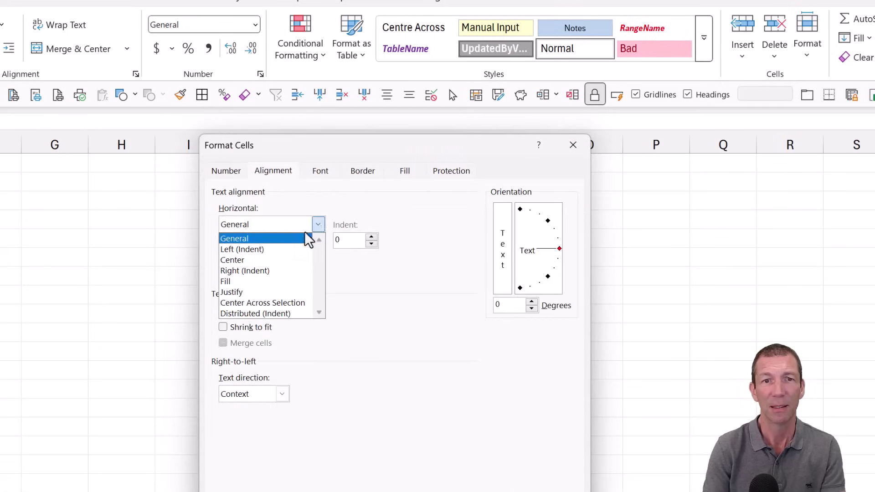
{"action": "left_click", "coordinate": [275, 305]}
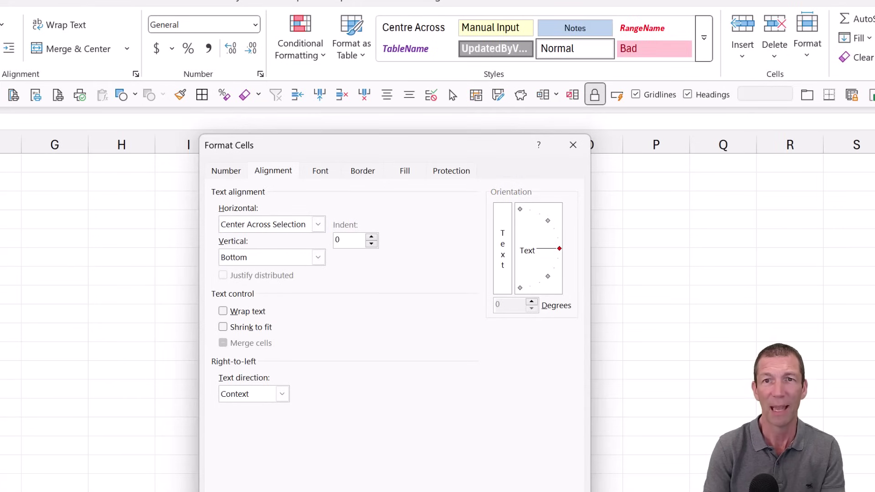
{"action": "key", "text": "Return"}
{"action": "left_click", "coordinate": [413, 459]}
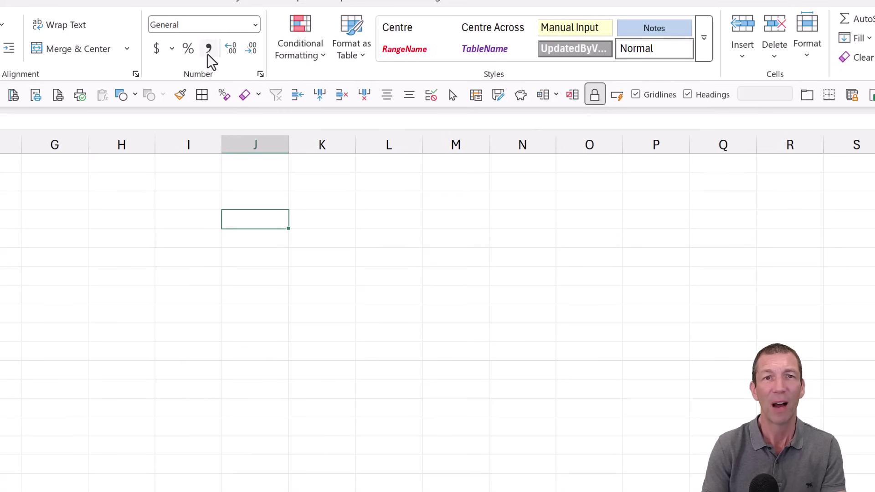
Inspect the Comma style's format settings, including custom number format #,##0_);[Red](#,##0);-??_).
{"action": "left_click", "coordinate": [704, 46]}
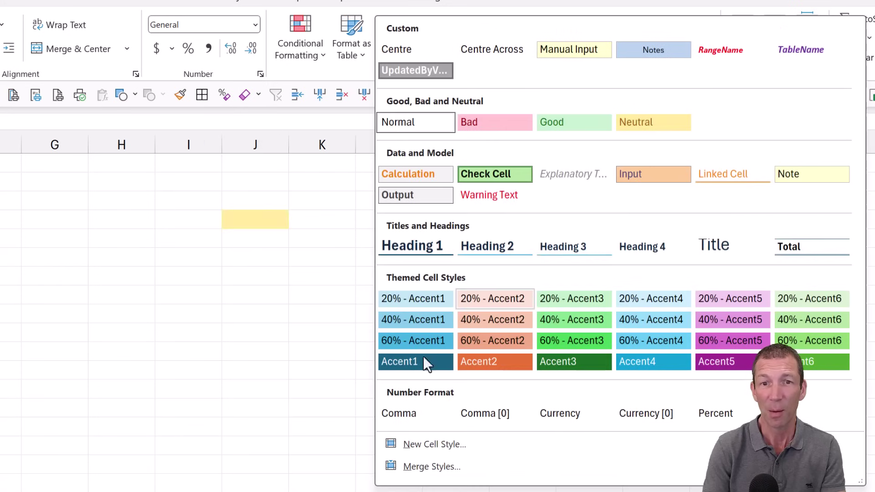
{"action": "right_click", "coordinate": [416, 412]}
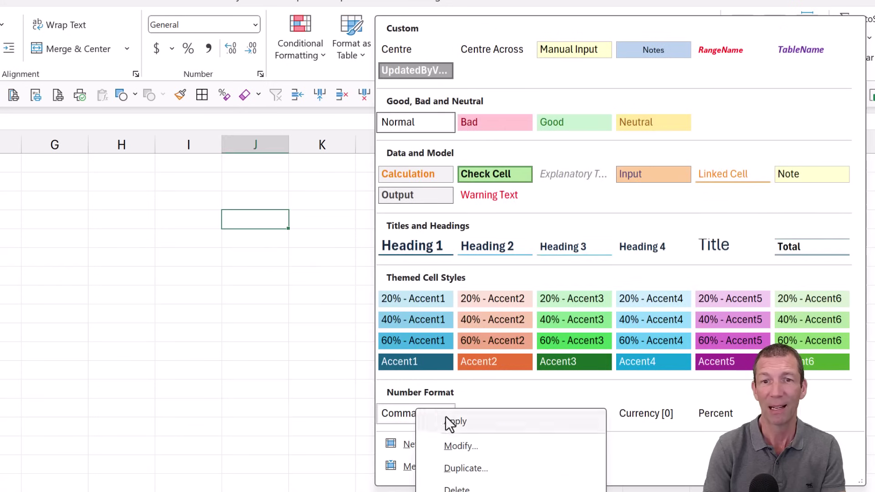
{"action": "left_click", "coordinate": [469, 447]}
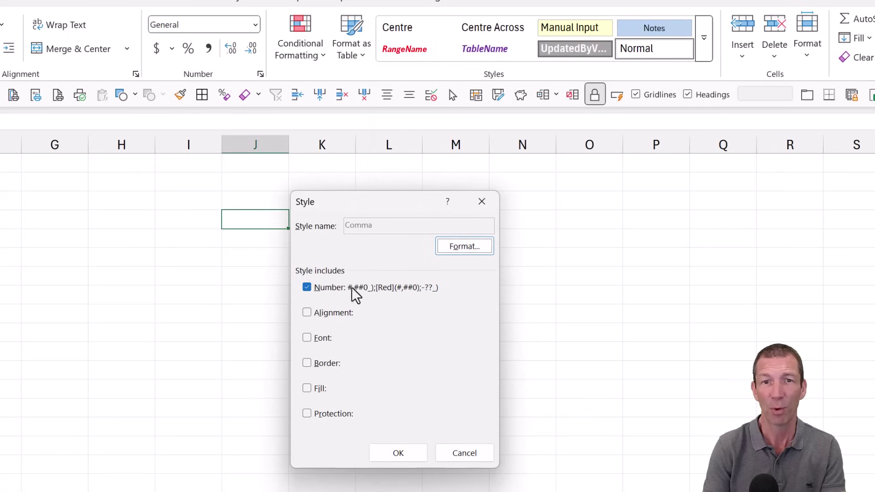
{"action": "left_click", "coordinate": [464, 246]}
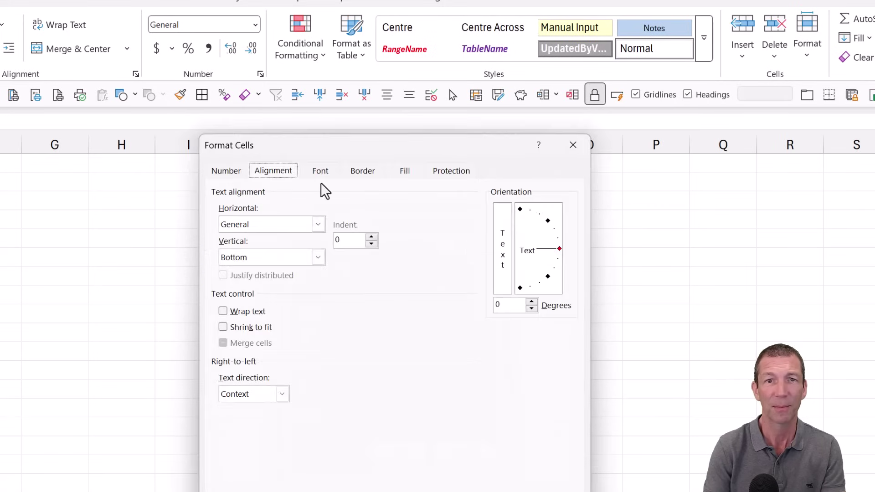
{"action": "left_click", "coordinate": [321, 172]}
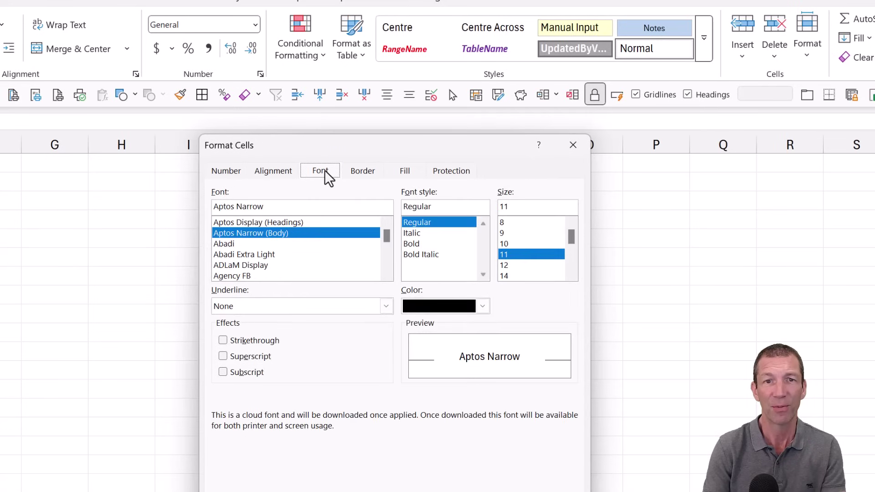
{"action": "left_click", "coordinate": [235, 174]}
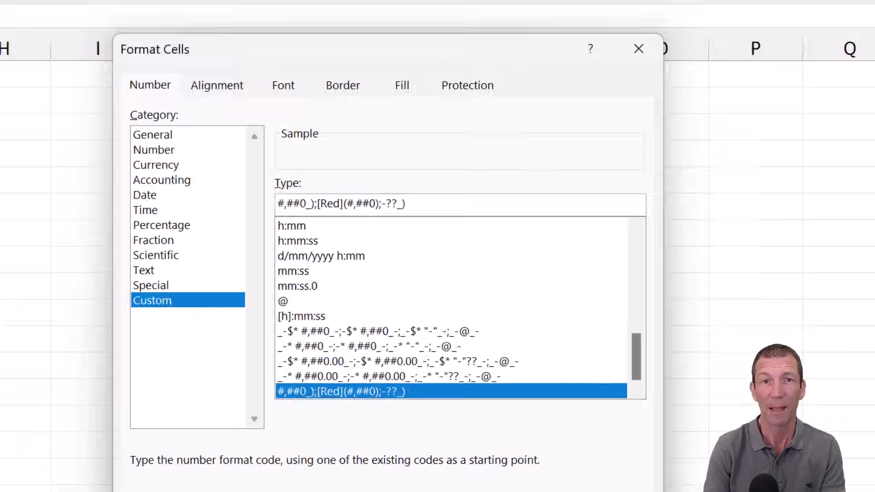
{"action": "key", "text": "Return"}
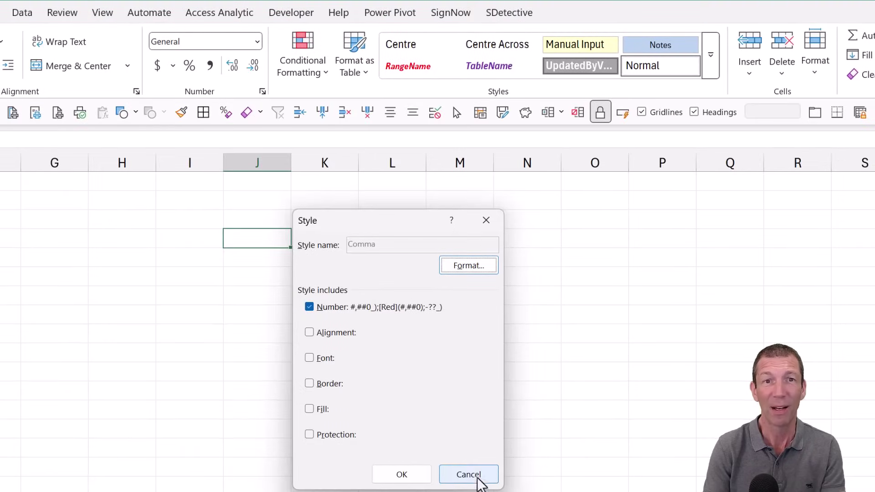
{"action": "left_click", "coordinate": [467, 474]}
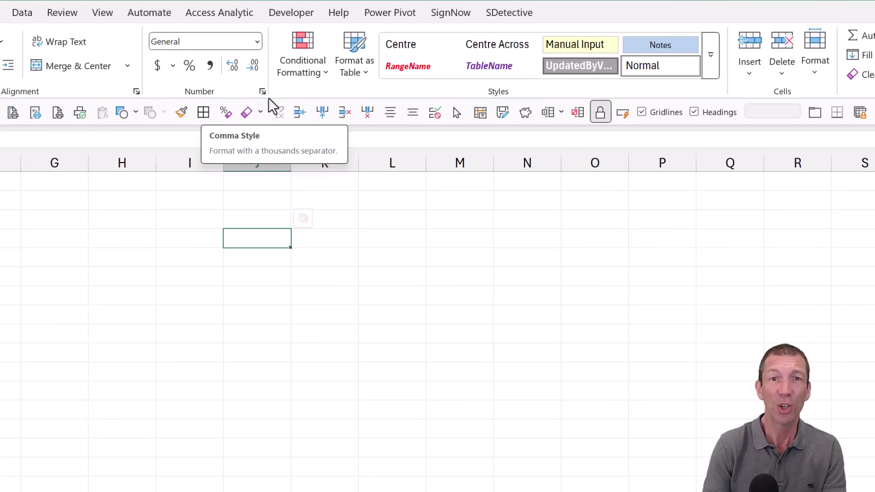
{"action": "left_click", "coordinate": [351, 78]}
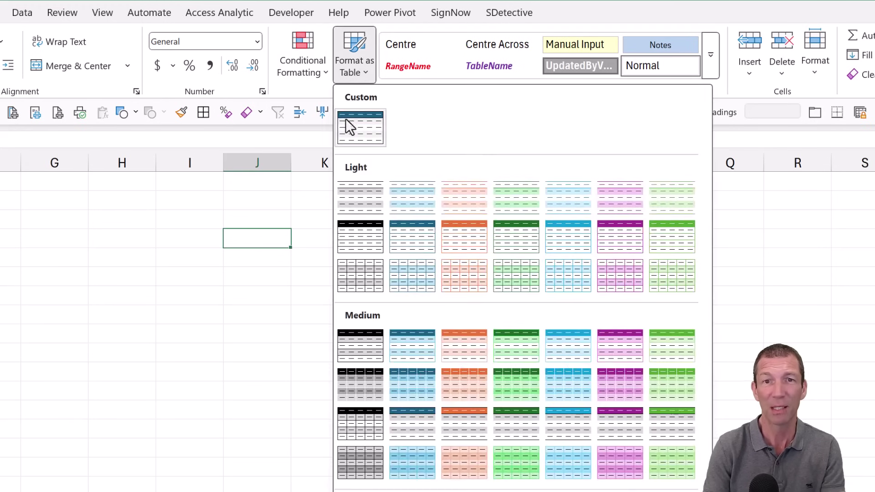
{"action": "right_click", "coordinate": [413, 360]}
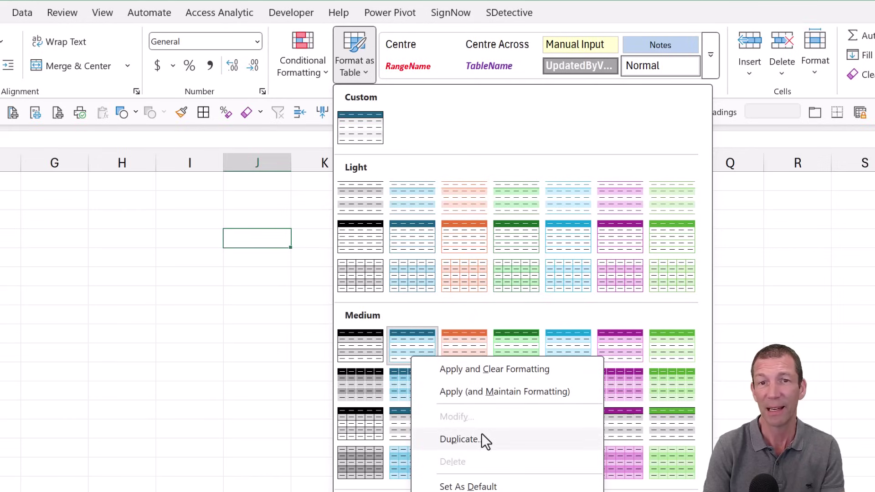
{"action": "left_click", "coordinate": [229, 259]}
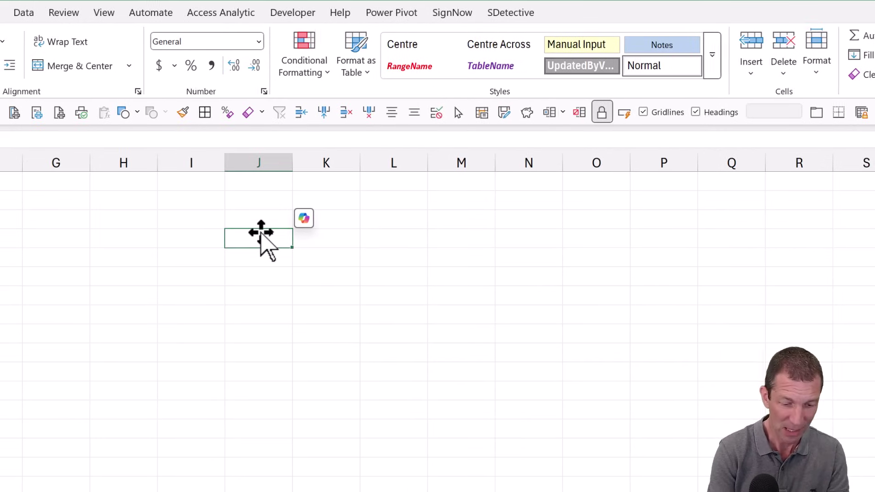
Enter Heading and the values 1, 2, 3, 4 in J4:J8.
{"action": "type", "text": "H"}
{"action": "type", "text": "eading"}
{"action": "key", "text": "Return"}
{"action": "type", "text": "1"}
{"action": "key", "text": "Return"}
{"action": "type", "text": "2"}
{"action": "key", "text": "Return"}
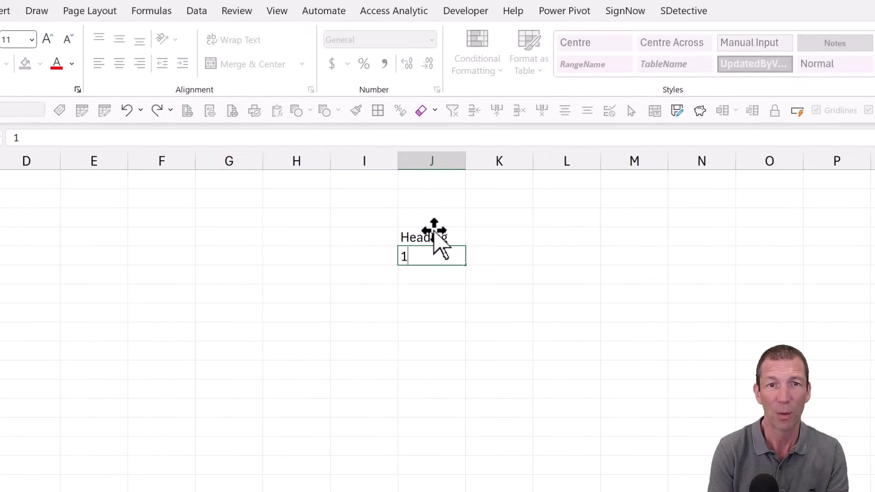
{"action": "type", "text": "3"}
{"action": "key", "text": "Return"}
{"action": "type", "text": "4"}
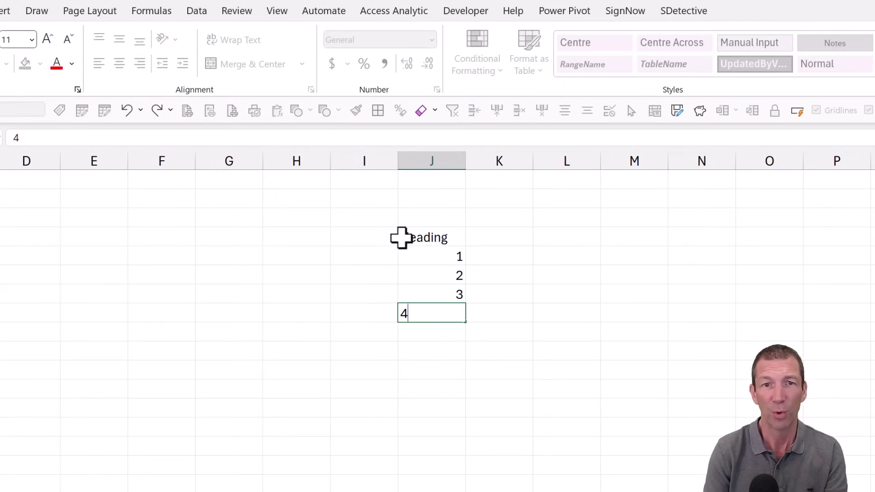
{"action": "left_click", "coordinate": [401, 236]}
Convert J4:J8 into a table with headers and browse the table styles.
{"action": "key", "text": "ctrl+t"}
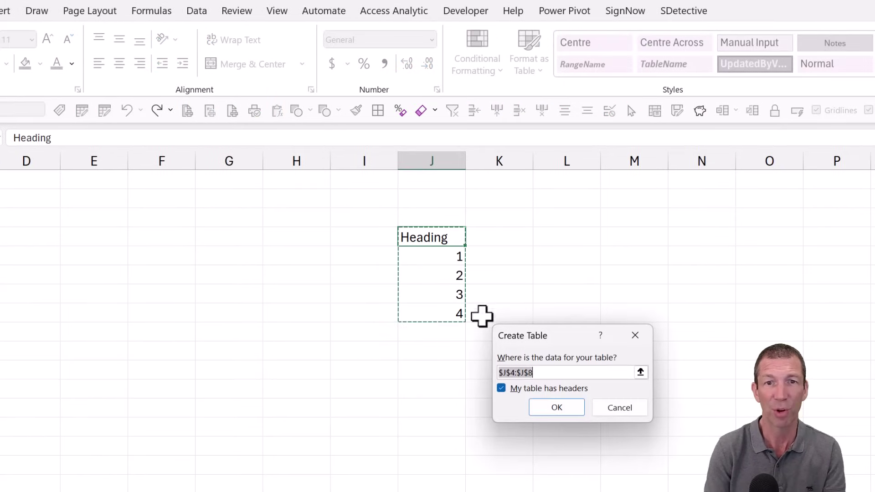
{"action": "left_click", "coordinate": [561, 410]}
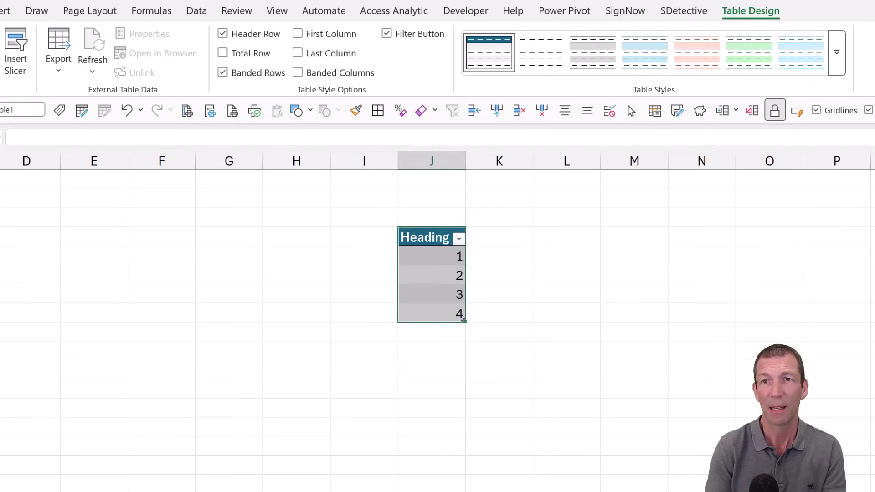
{"action": "left_click", "coordinate": [839, 54]}
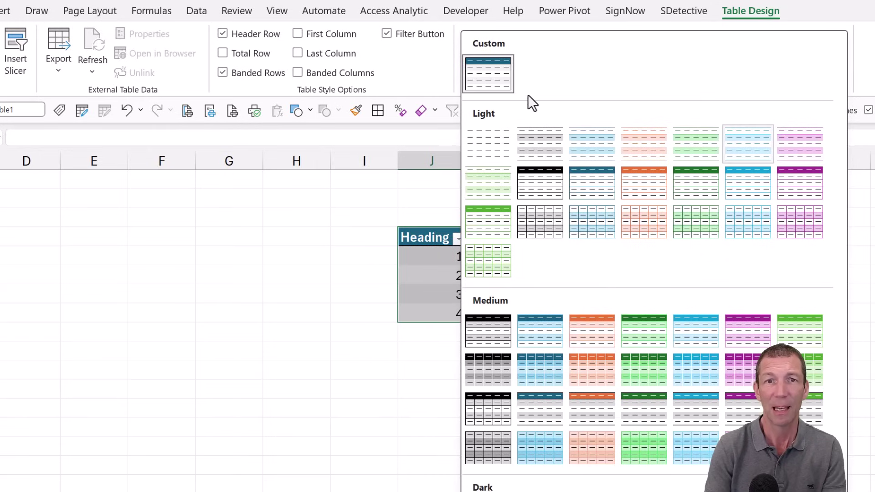
{"action": "left_click", "coordinate": [407, 276]}
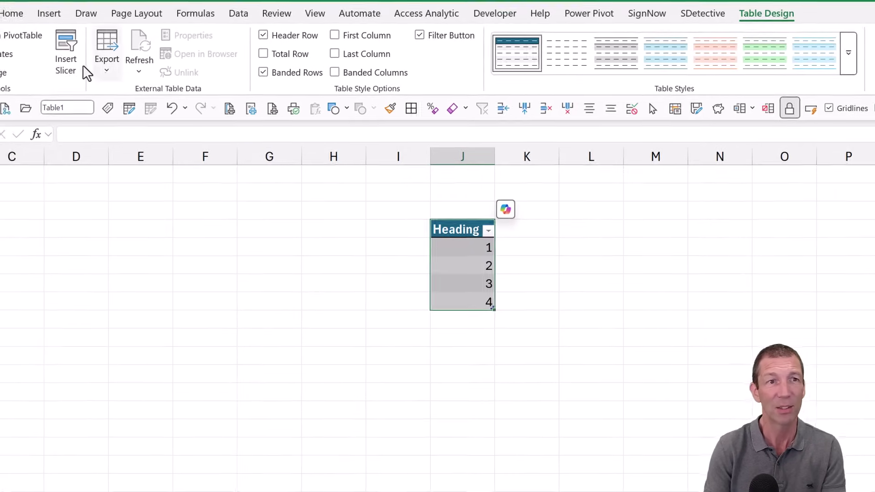
Insert a Heading slicer for the table.
{"action": "left_click", "coordinate": [71, 59]}
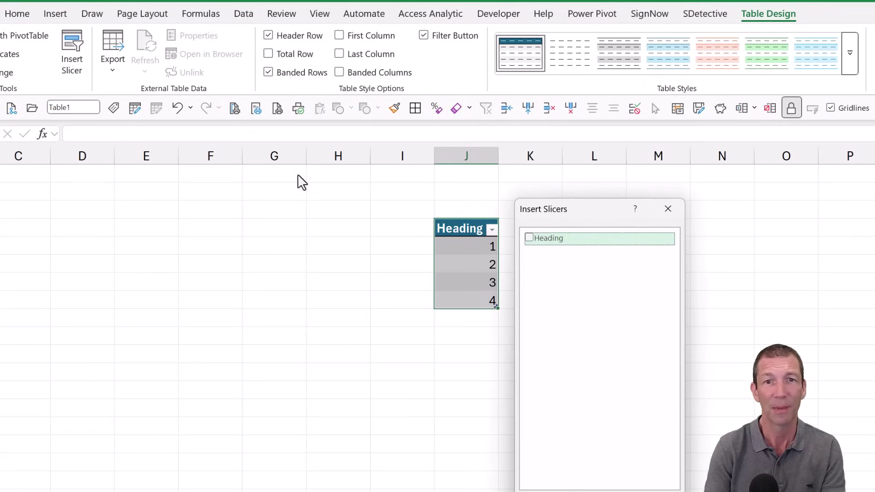
{"action": "left_click", "coordinate": [529, 238]}
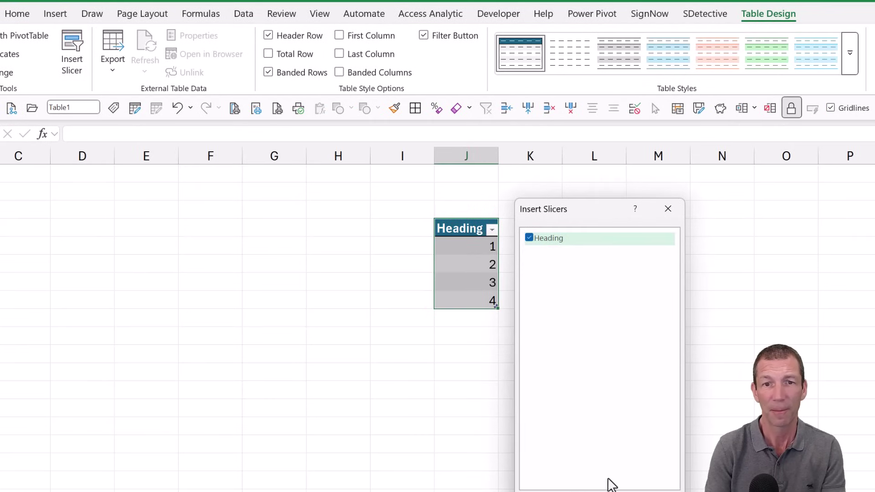
{"action": "left_click", "coordinate": [608, 484]}
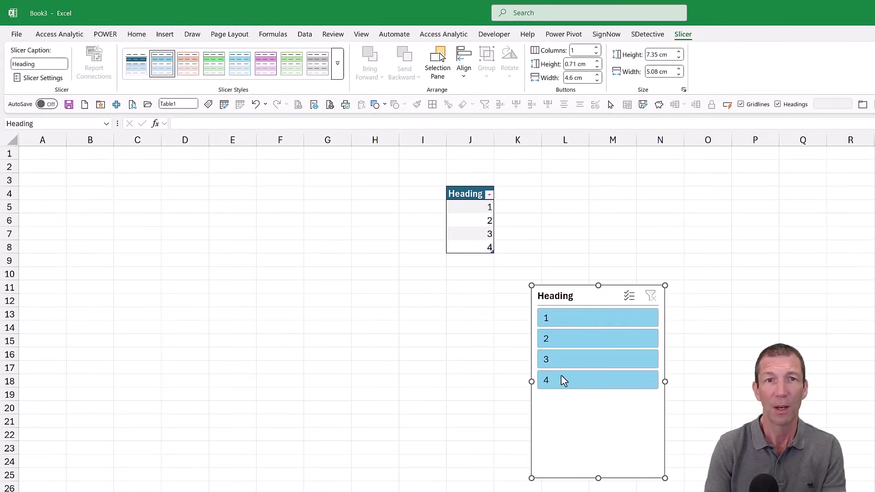
Make the custom slicer style default, apply it, and test filtering by 1, 3, 4, then 1.
{"action": "right_click", "coordinate": [143, 70]}
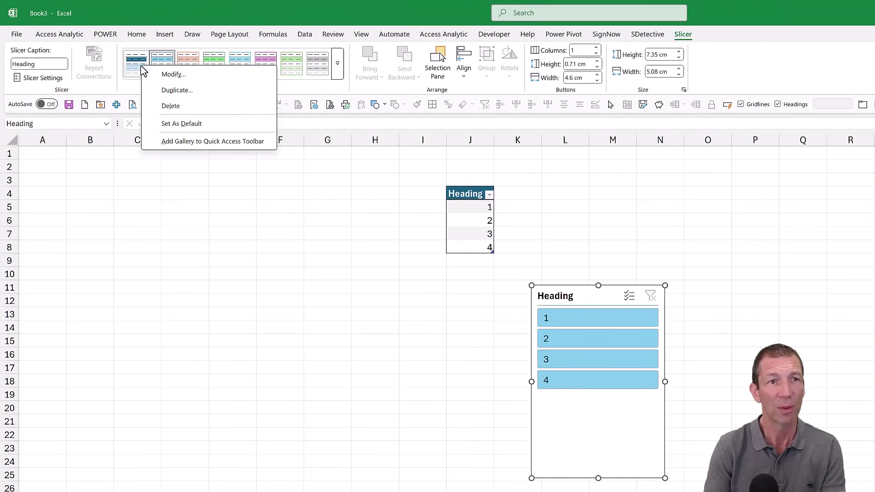
{"action": "left_click", "coordinate": [176, 123]}
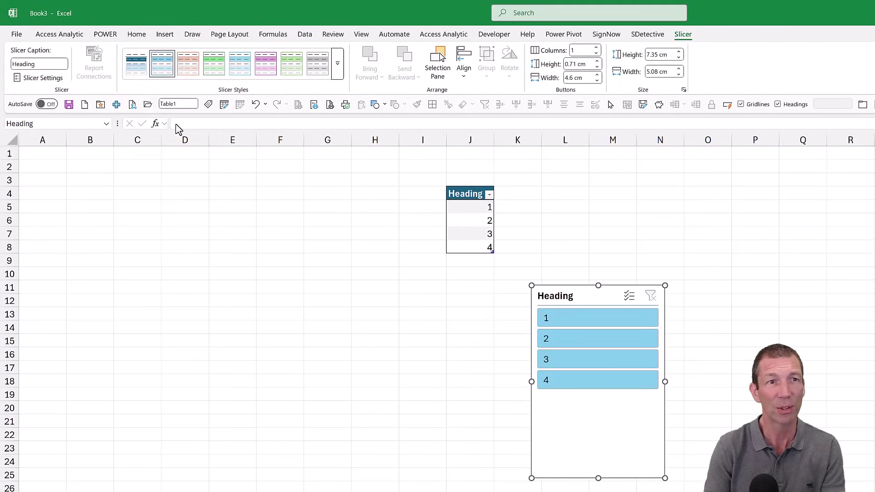
{"action": "left_click", "coordinate": [130, 66]}
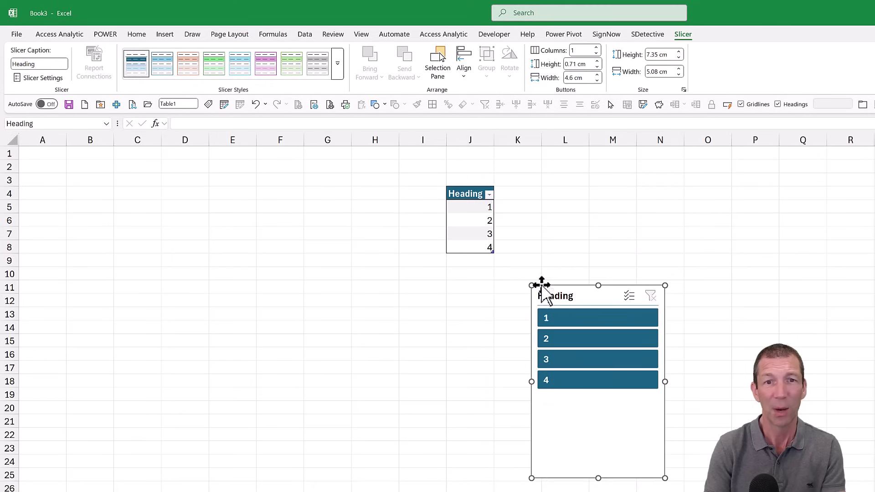
{"action": "left_click", "coordinate": [564, 318]}
{"action": "left_click", "coordinate": [580, 363]}
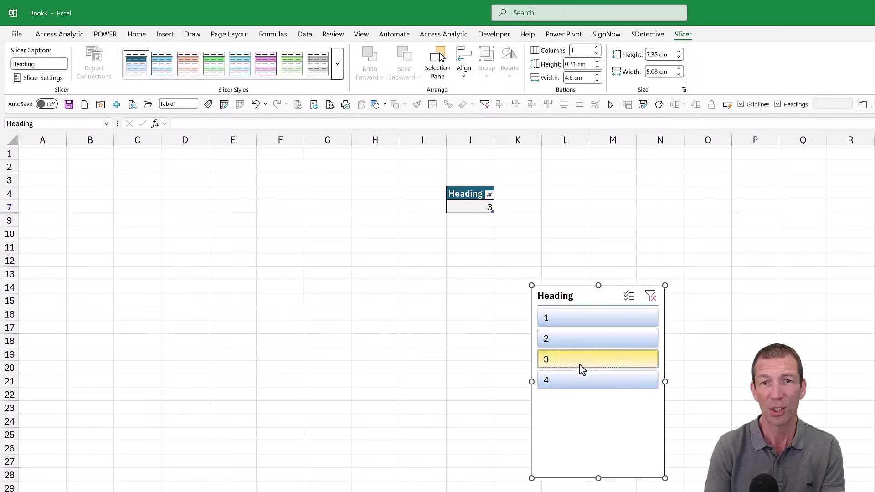
{"action": "left_click", "coordinate": [579, 379]}
{"action": "left_click", "coordinate": [579, 325]}
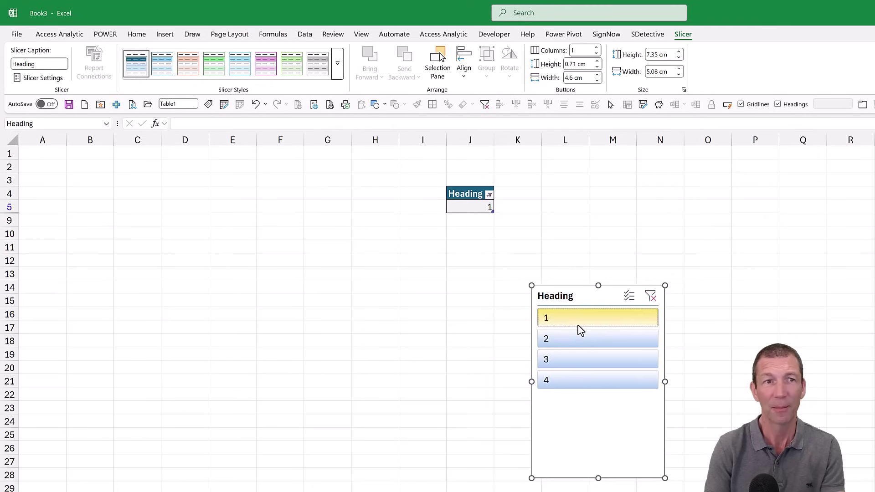
Look through the other slicer styles without changing anything.
{"action": "right_click", "coordinate": [162, 55]}
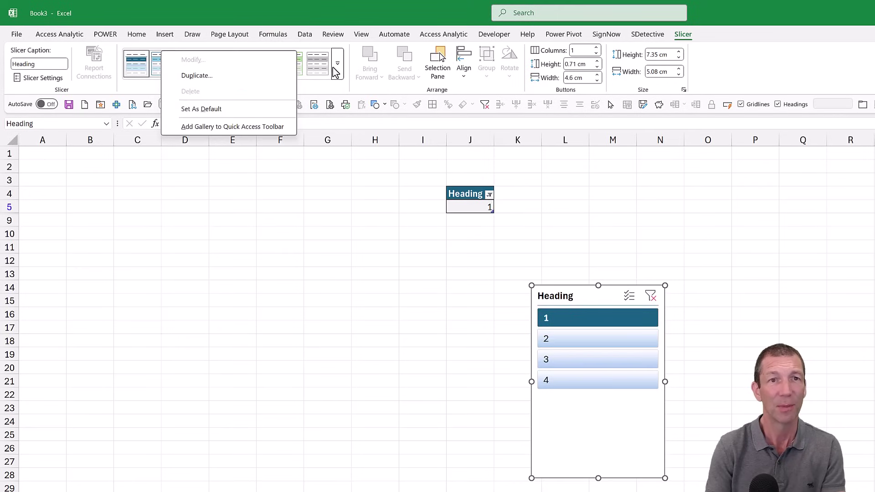
{"action": "left_click", "coordinate": [337, 72]}
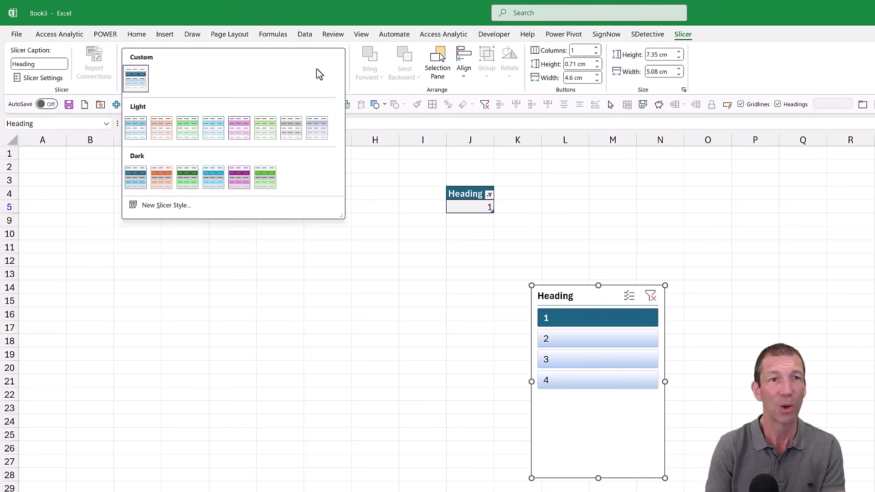
{"action": "right_click", "coordinate": [143, 182]}
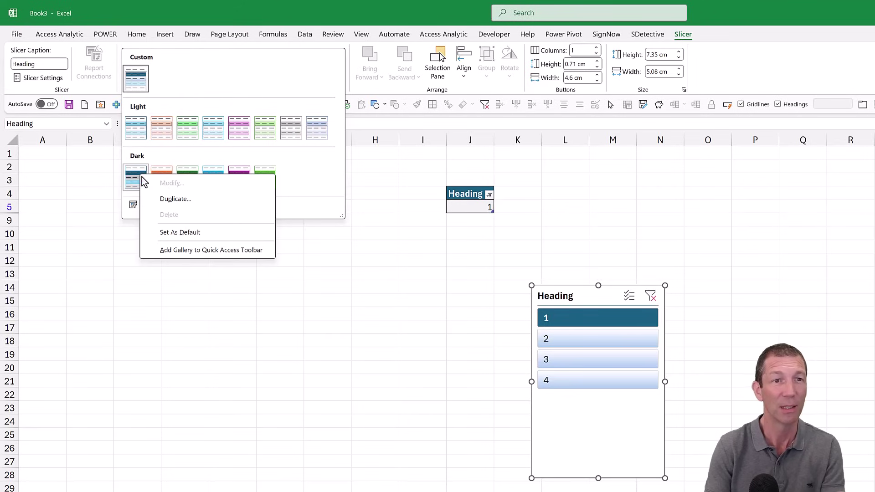
{"action": "left_click", "coordinate": [138, 87]}
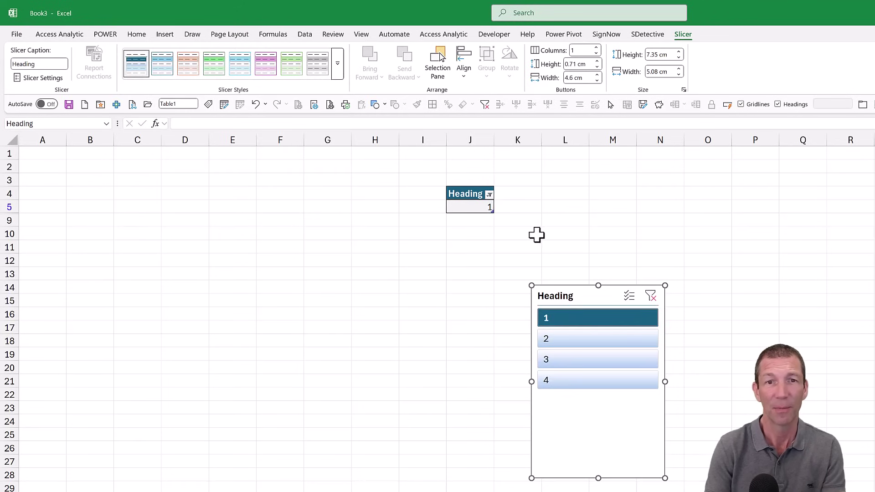
Clear column J to delete the Heading table, its slicer and leftover values.
{"action": "left_click", "coordinate": [467, 135]}
{"action": "key", "text": "Delete"}
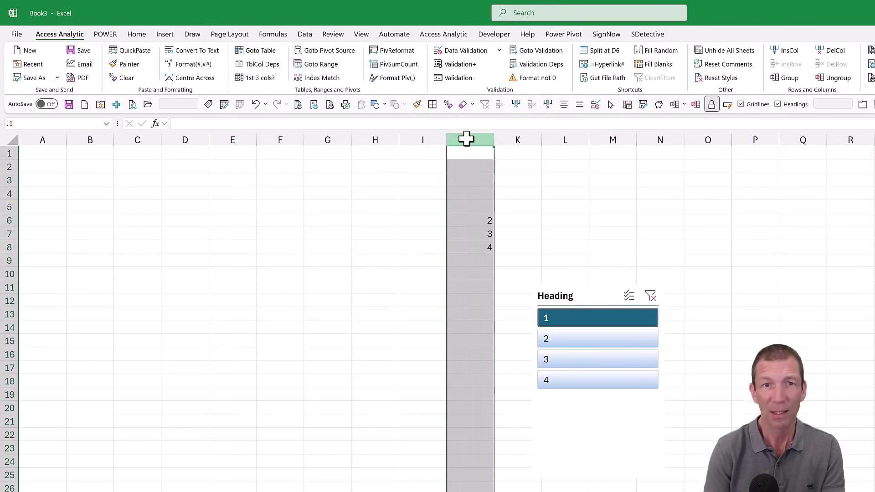
{"action": "key", "text": "Delete"}
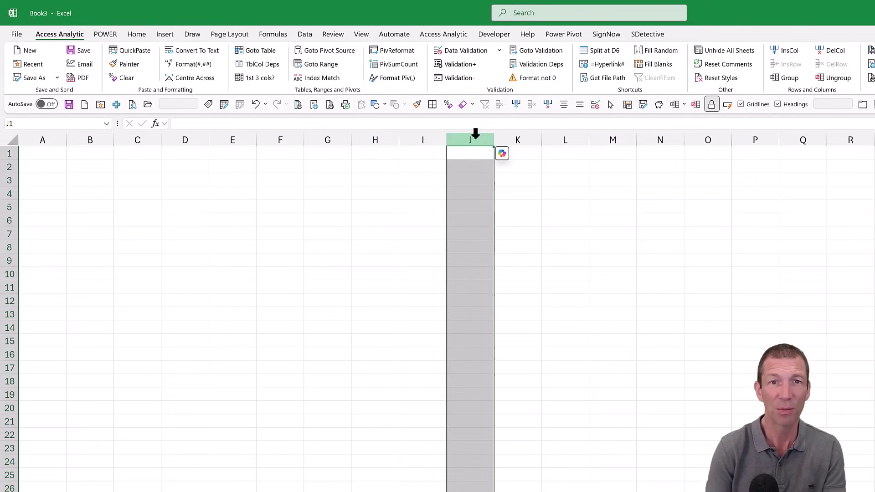
{"action": "left_click", "coordinate": [410, 193]}
{"action": "left_click", "coordinate": [283, 197]}
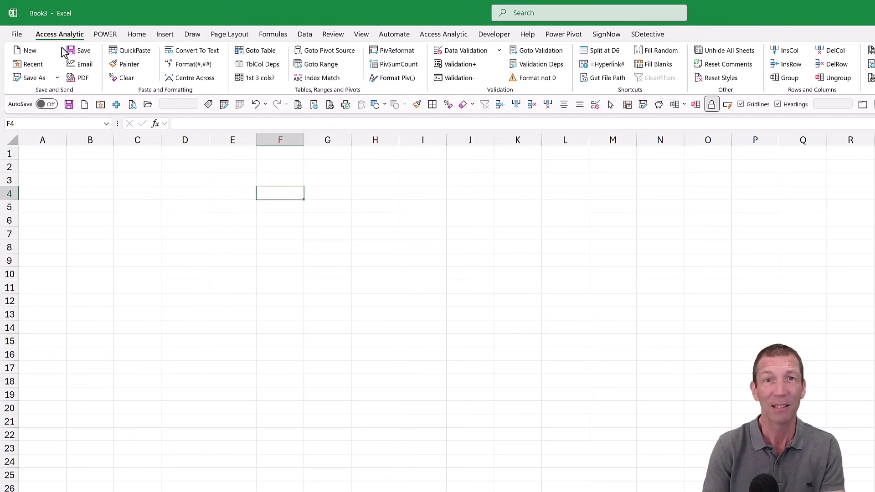
Begin Save As and choose Excel Template (*.xltx) as the file type.
{"action": "left_click", "coordinate": [35, 82]}
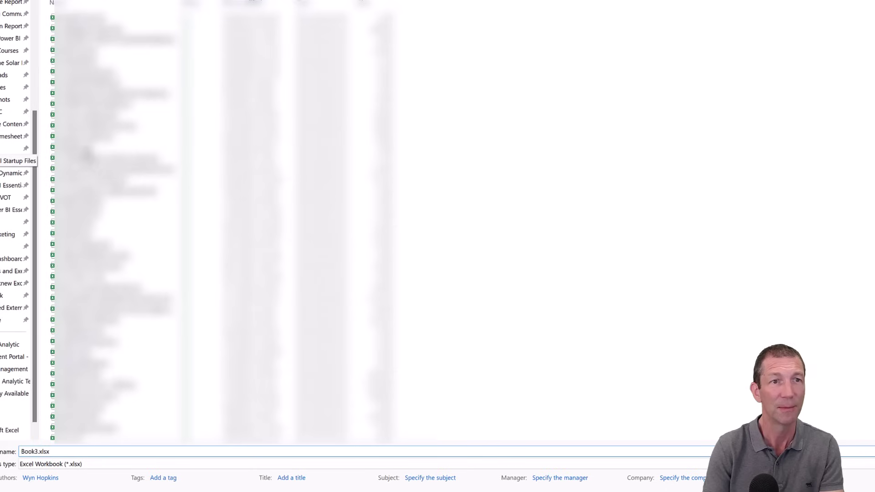
{"action": "left_click", "coordinate": [18, 161]}
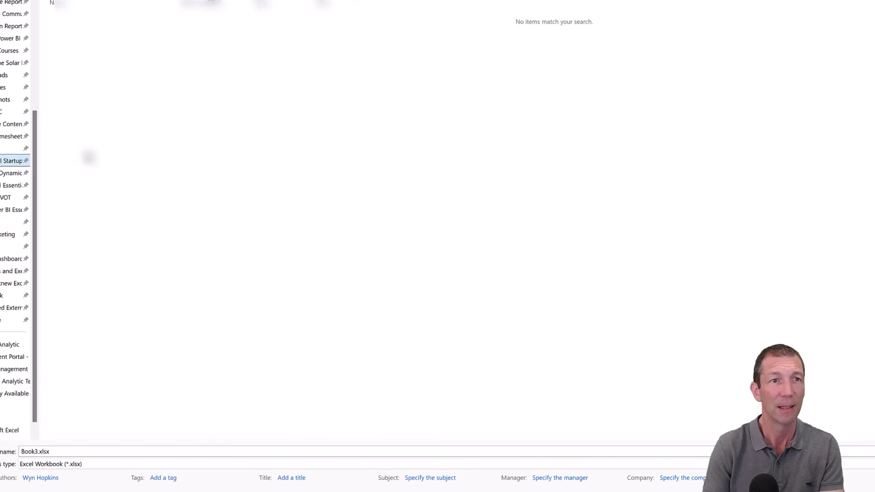
{"action": "left_click", "coordinate": [77, 465]}
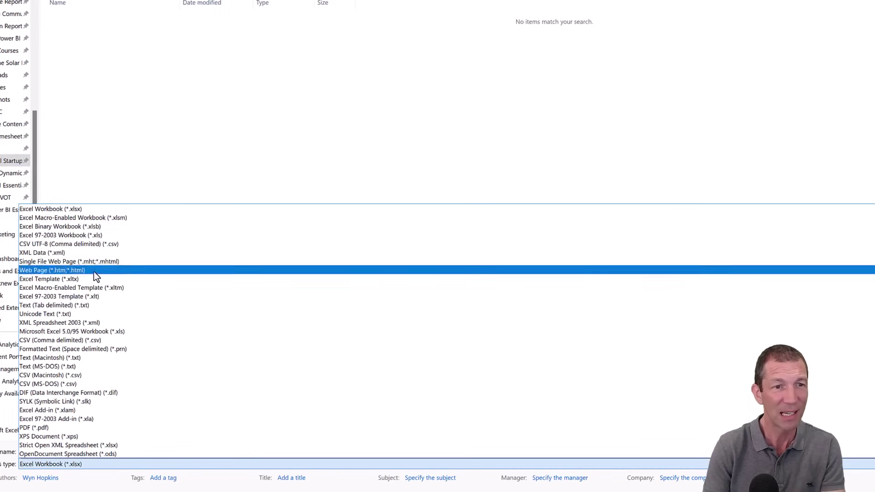
{"action": "left_click", "coordinate": [34, 280]}
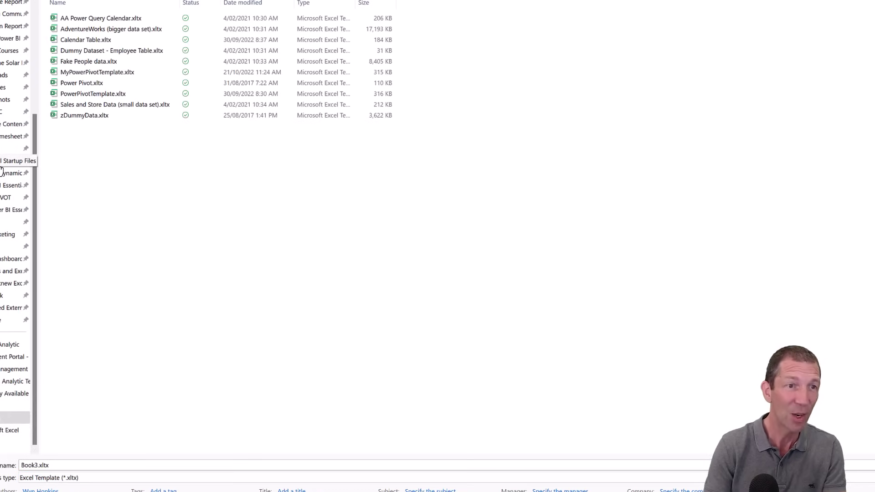
Target the XL Startup folder with file name 'Book', dismissing the name suggestions.
{"action": "left_click", "coordinate": [18, 160]}
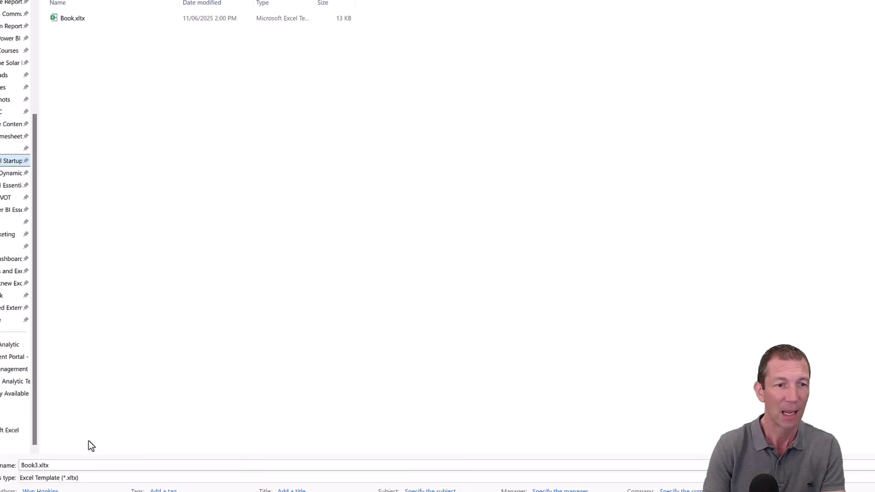
{"action": "left_click", "coordinate": [84, 465]}
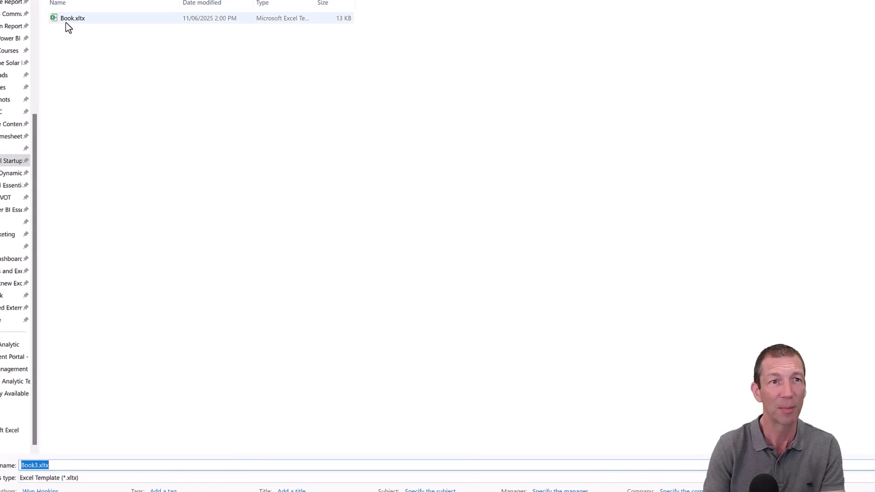
{"action": "type", "text": "Book"}
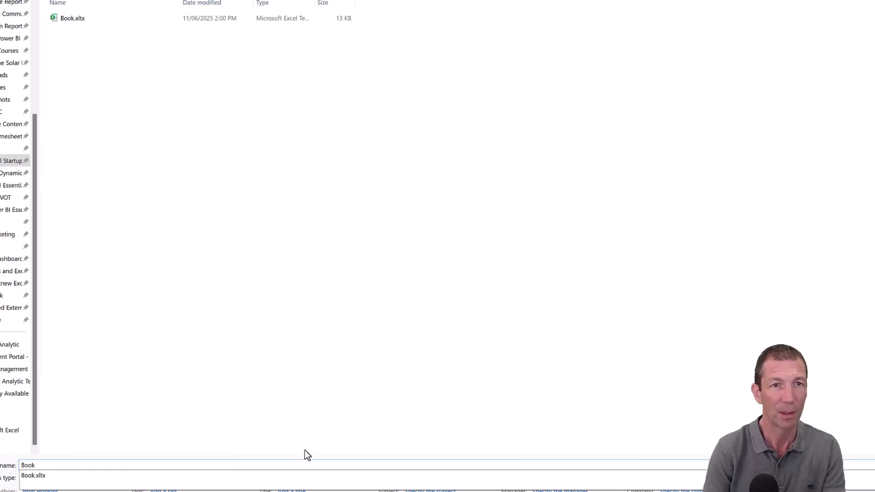
{"action": "key", "text": "Escape"}
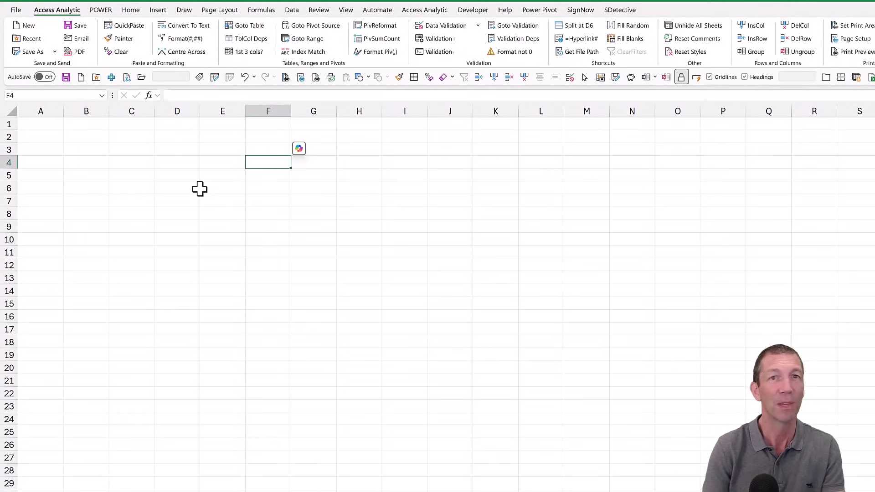
{"action": "left_click", "coordinate": [16, 11]}
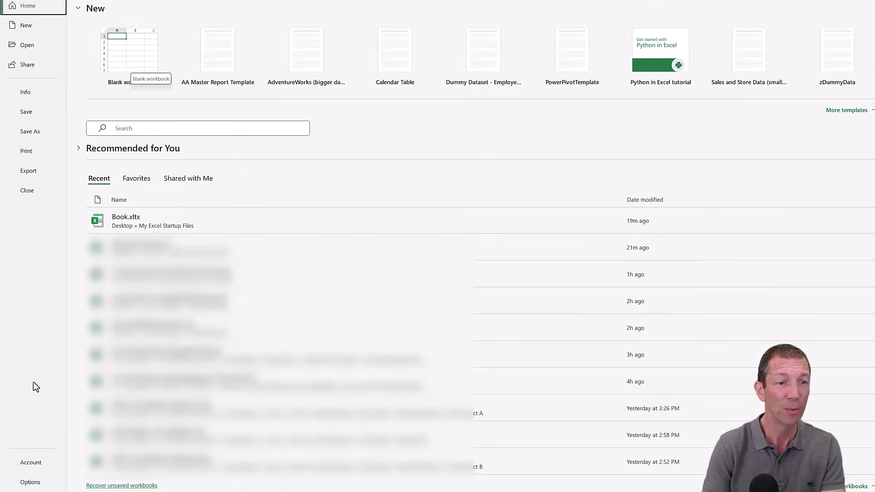
{"action": "left_click", "coordinate": [30, 482]}
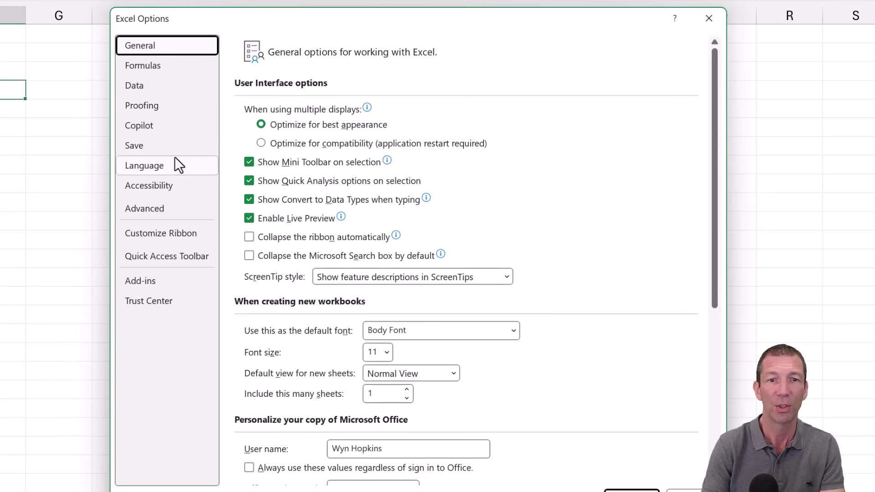
{"action": "scroll", "coordinate": [347, 215], "scroll_direction": "down", "scroll_amount": 6}
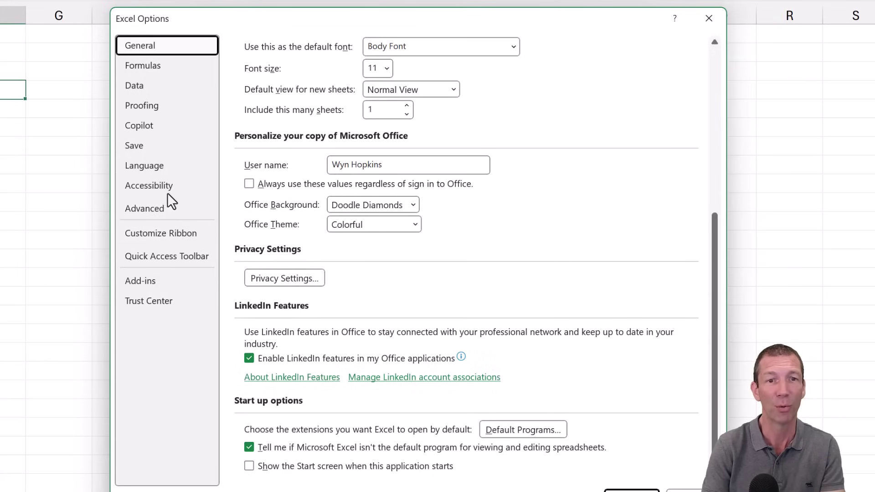
{"action": "left_click", "coordinate": [165, 209]}
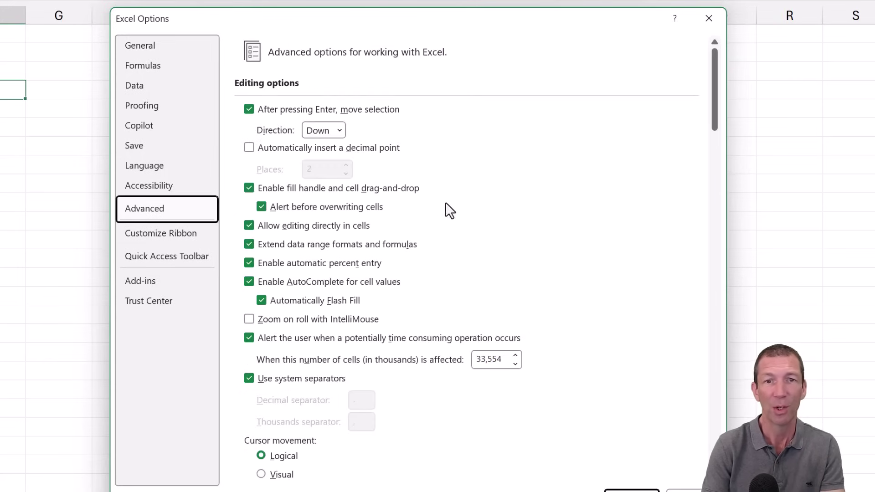
{"action": "scroll", "coordinate": [446, 204], "scroll_direction": "down", "scroll_amount": 10}
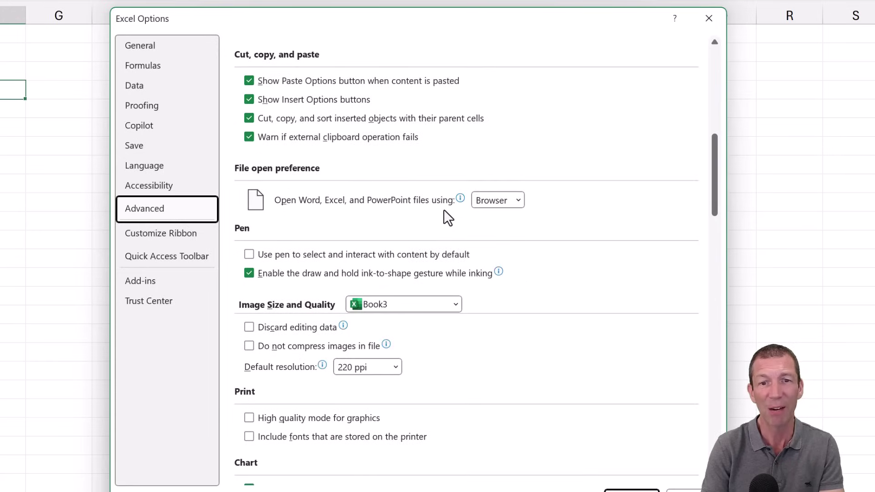
{"action": "scroll", "coordinate": [444, 210], "scroll_direction": "down", "scroll_amount": 15}
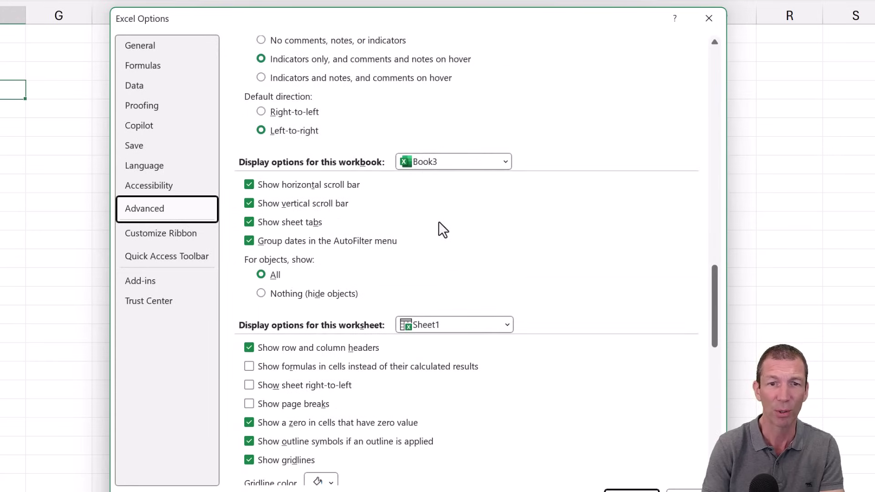
{"action": "scroll", "coordinate": [440, 231], "scroll_direction": "down", "scroll_amount": 15}
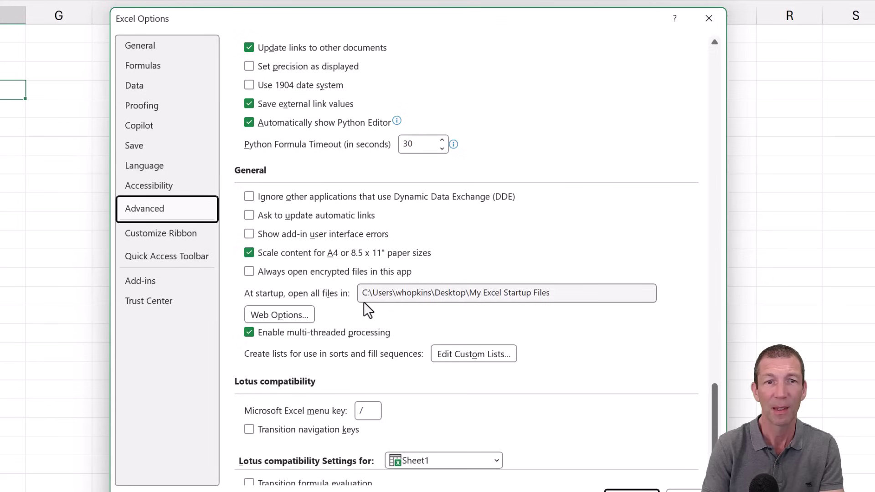
{"action": "key", "text": "shift+Tab"}
{"action": "key", "text": "Return"}
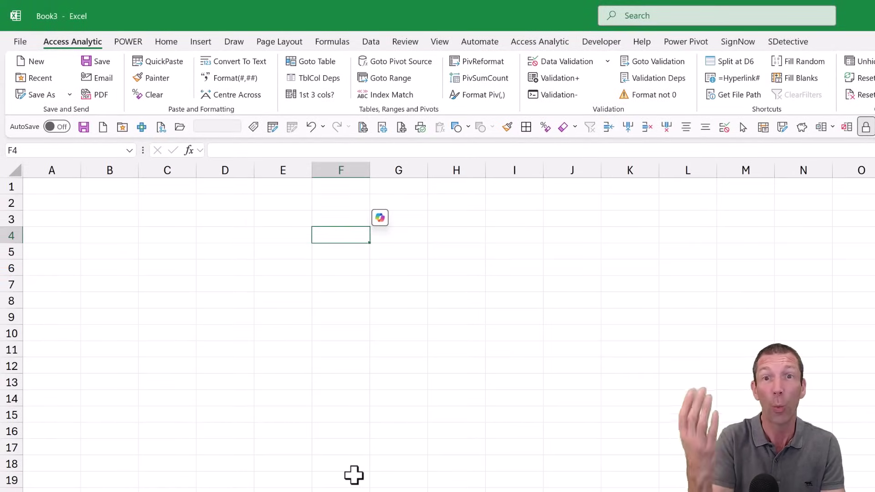
Review the N entries of All Commands in Quick Access Toolbar customization, then confirm with OK.
{"action": "left_click", "coordinate": [166, 43]}
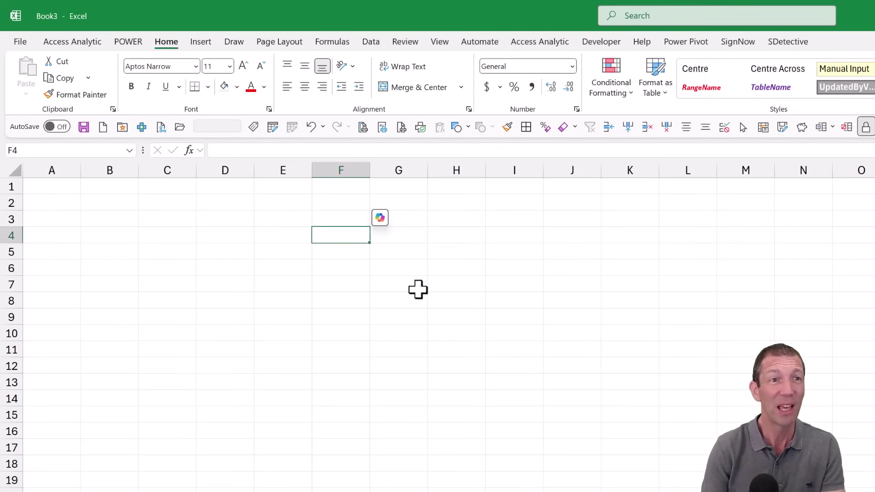
{"action": "right_click", "coordinate": [100, 132]}
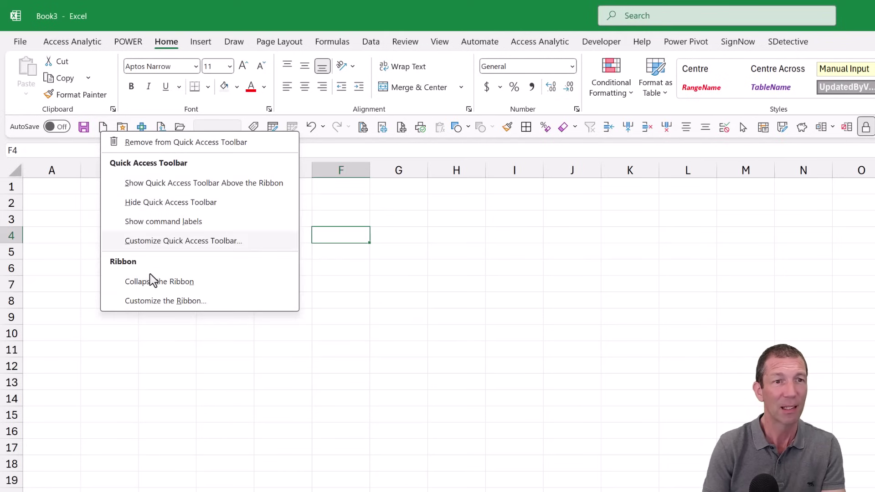
{"action": "left_click", "coordinate": [153, 246]}
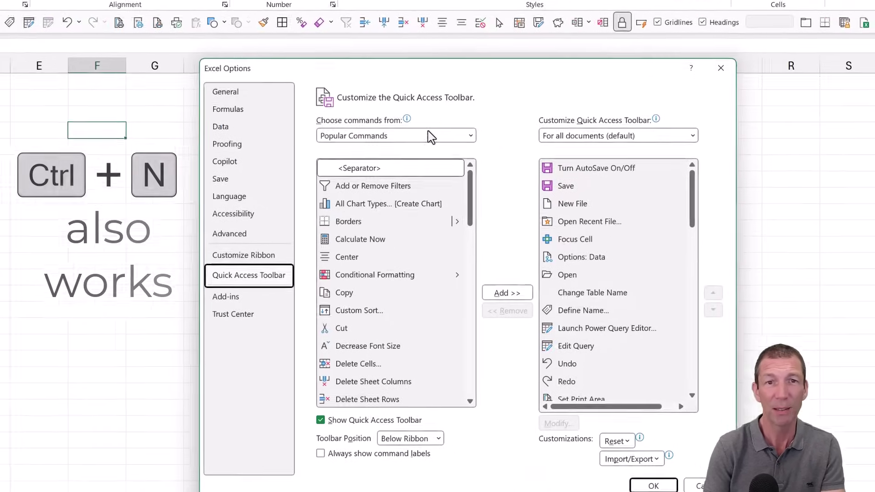
{"action": "left_click", "coordinate": [380, 140]}
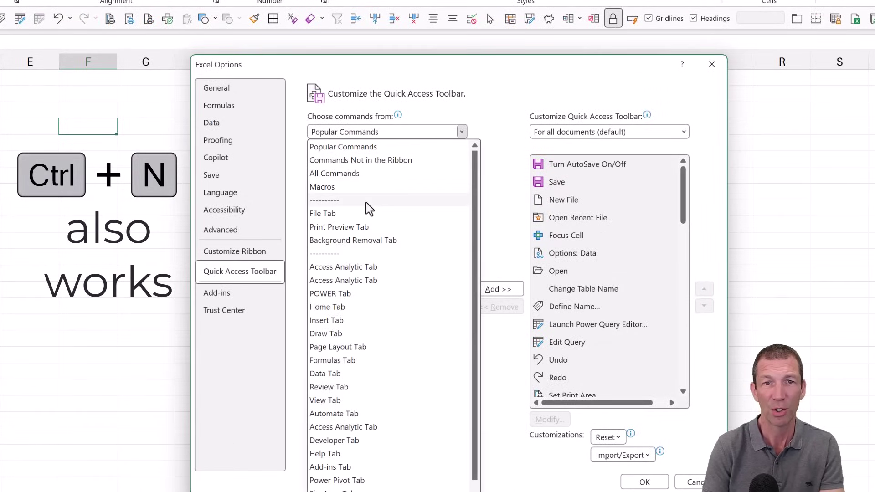
{"action": "left_click", "coordinate": [361, 174]}
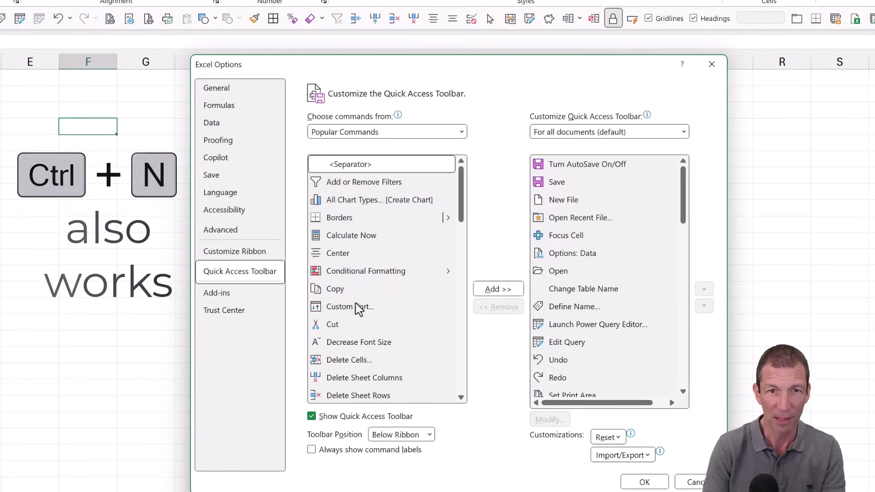
{"action": "key", "text": "n"}
{"action": "scroll", "coordinate": [349, 356], "scroll_direction": "down", "scroll_amount": 5}
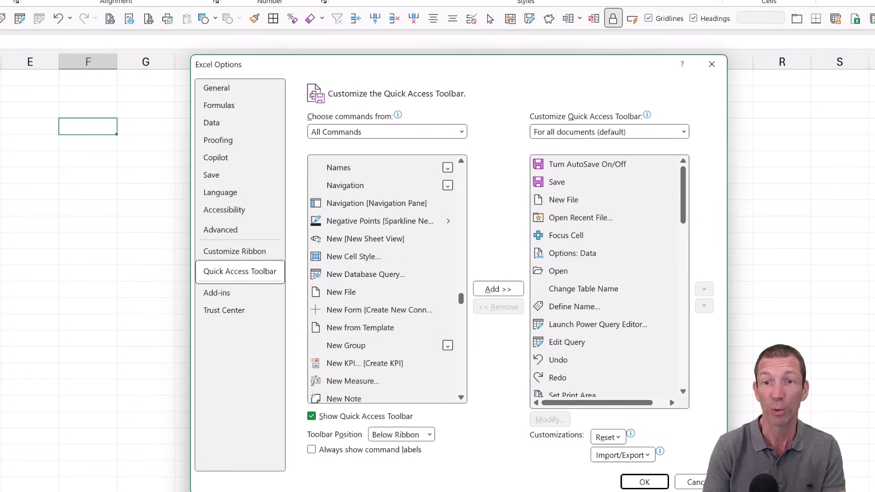
{"action": "left_click", "coordinate": [645, 482]}
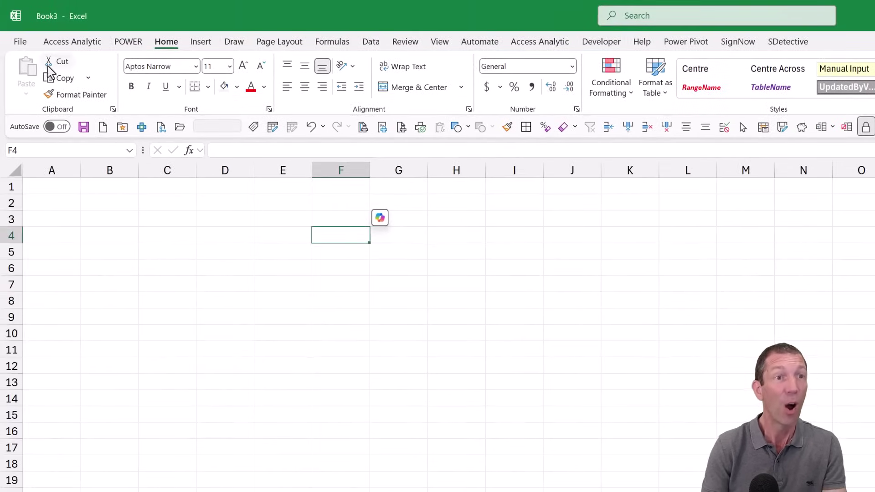
{"action": "left_click", "coordinate": [18, 43]}
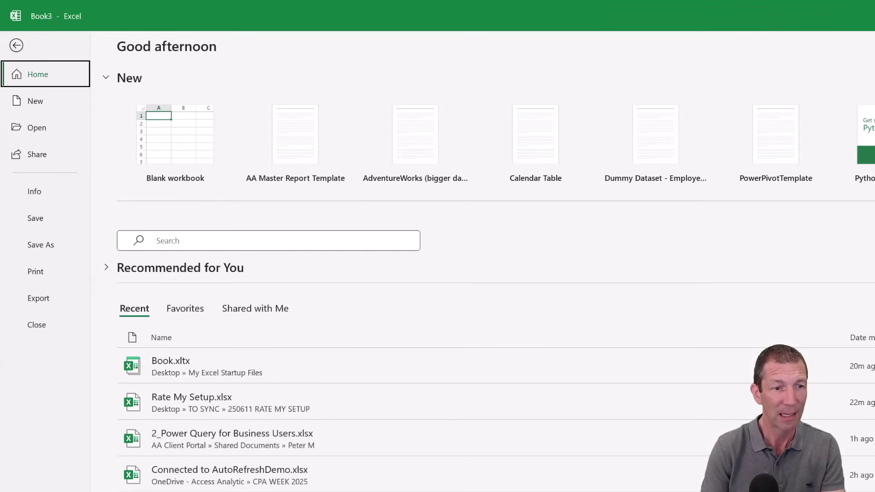
{"action": "key", "text": "alt+t"}
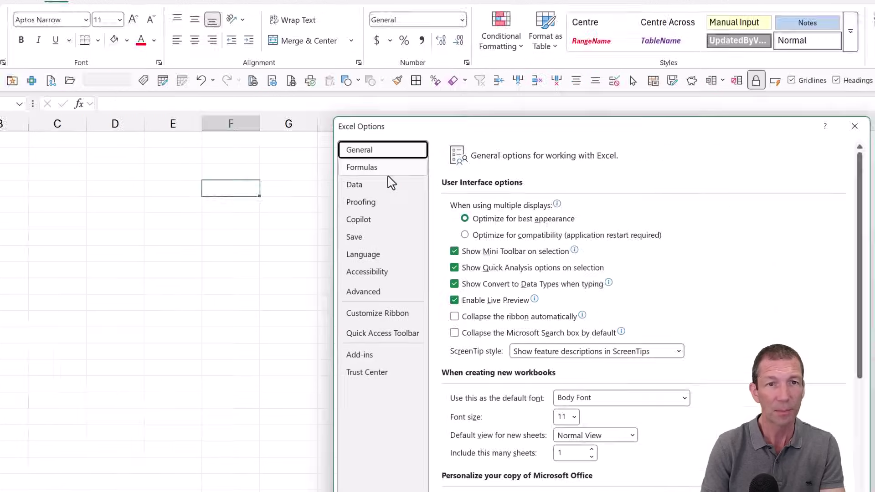
{"action": "left_click", "coordinate": [381, 184]}
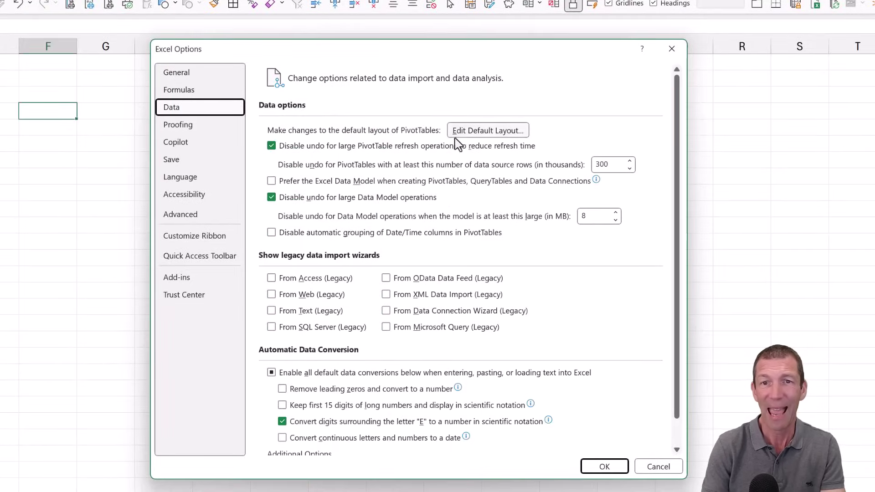
{"action": "left_click", "coordinate": [484, 135]}
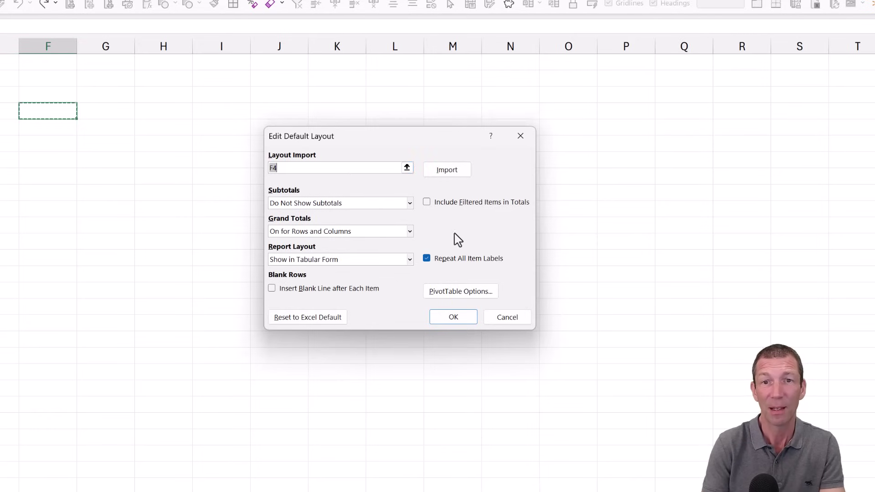
{"action": "left_click", "coordinate": [450, 296]}
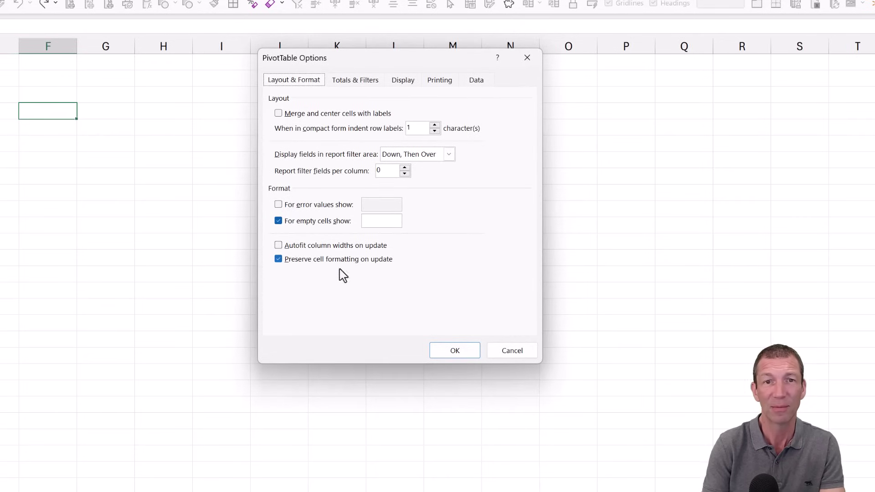
{"action": "left_click", "coordinate": [514, 358]}
{"action": "left_click", "coordinate": [509, 318]}
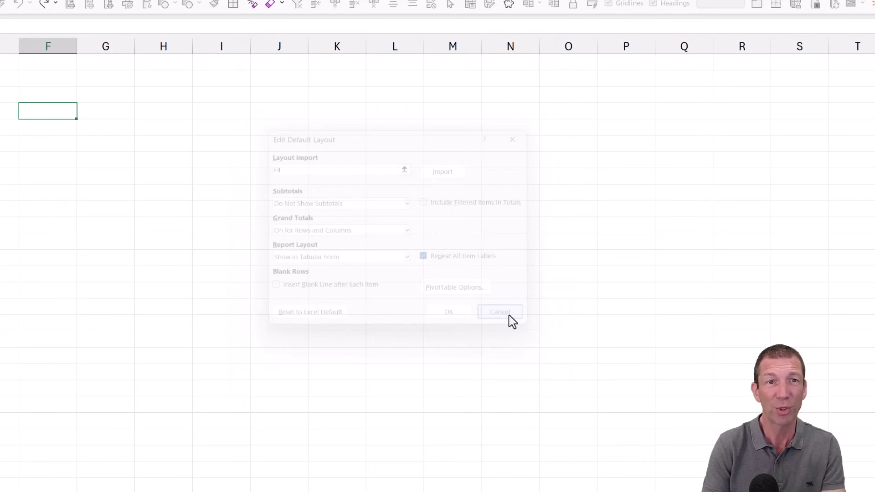
{"action": "left_click", "coordinate": [661, 465]}
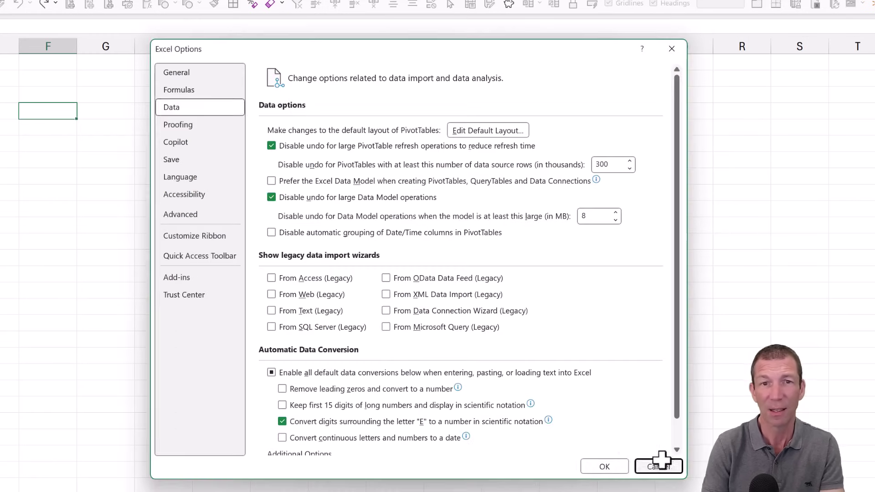